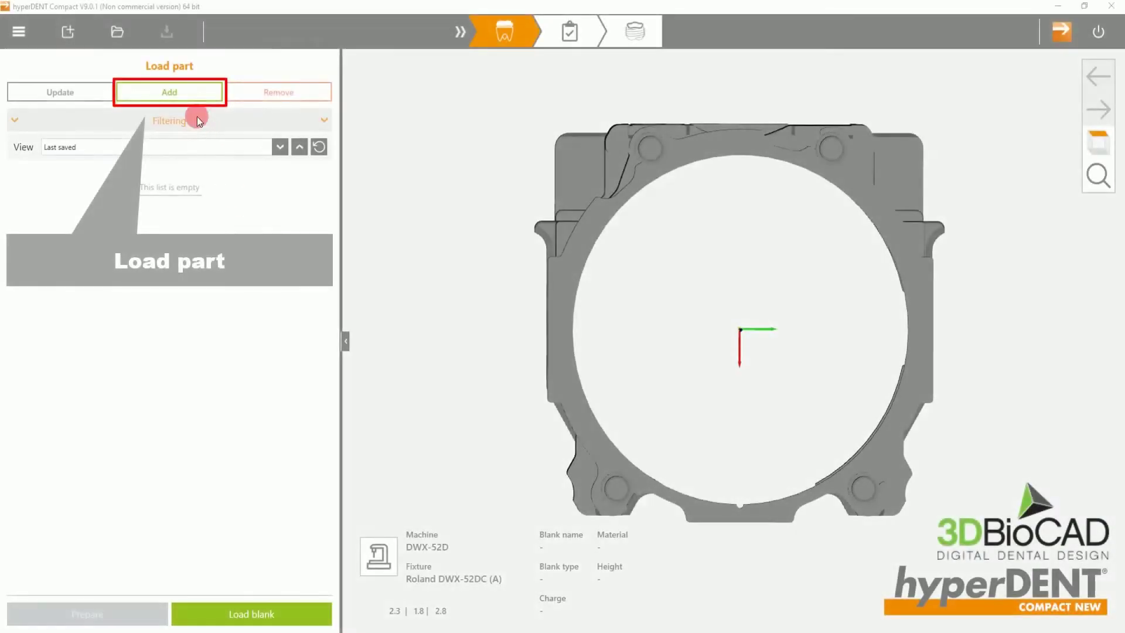
# Load the 3DBioCAD_Sample_Bridge part file as a crown bridge.
pyautogui.click(179, 92)
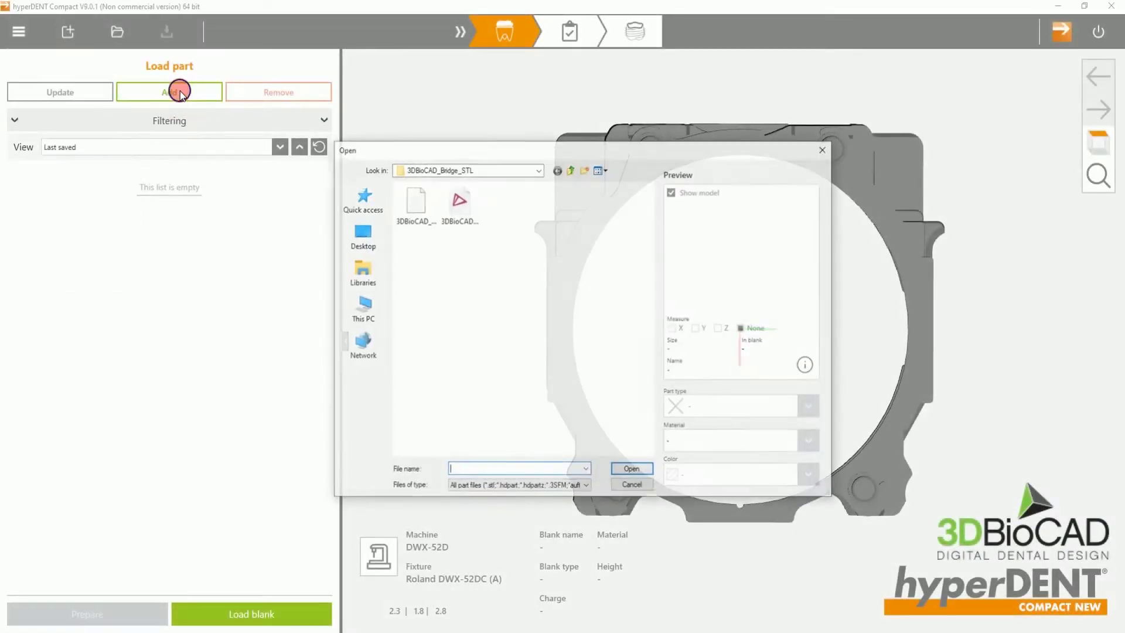
pyautogui.click(458, 210)
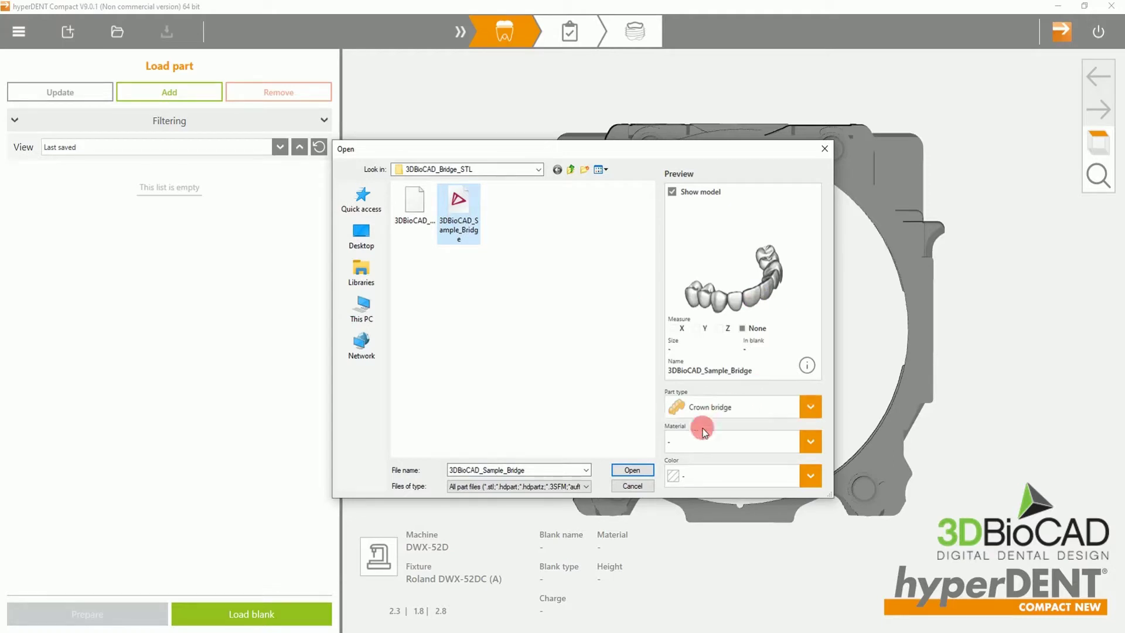
pyautogui.click(630, 471)
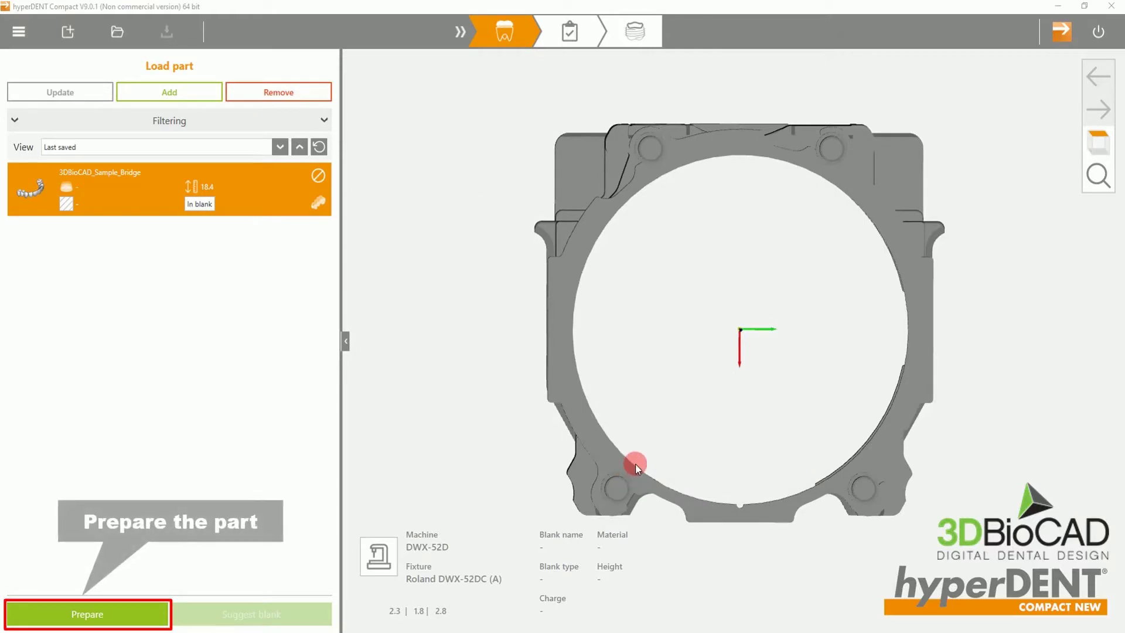
# Start preparing the loaded bridge with the Crown bridge part type and accept its main milling direction.
pyautogui.click(99, 621)
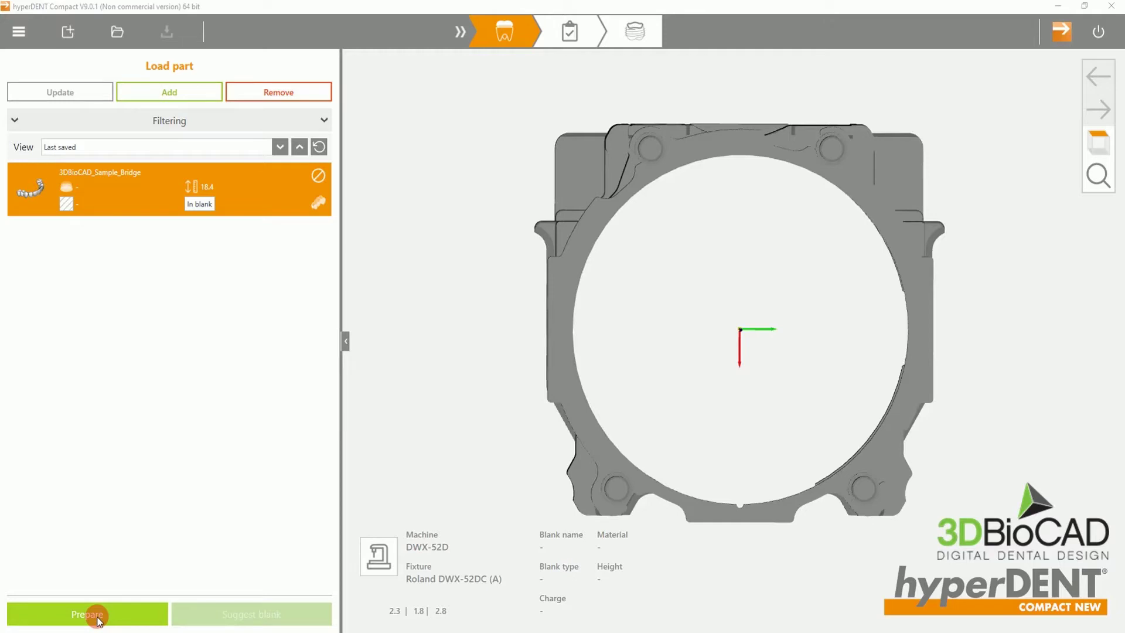
pyautogui.click(99, 621)
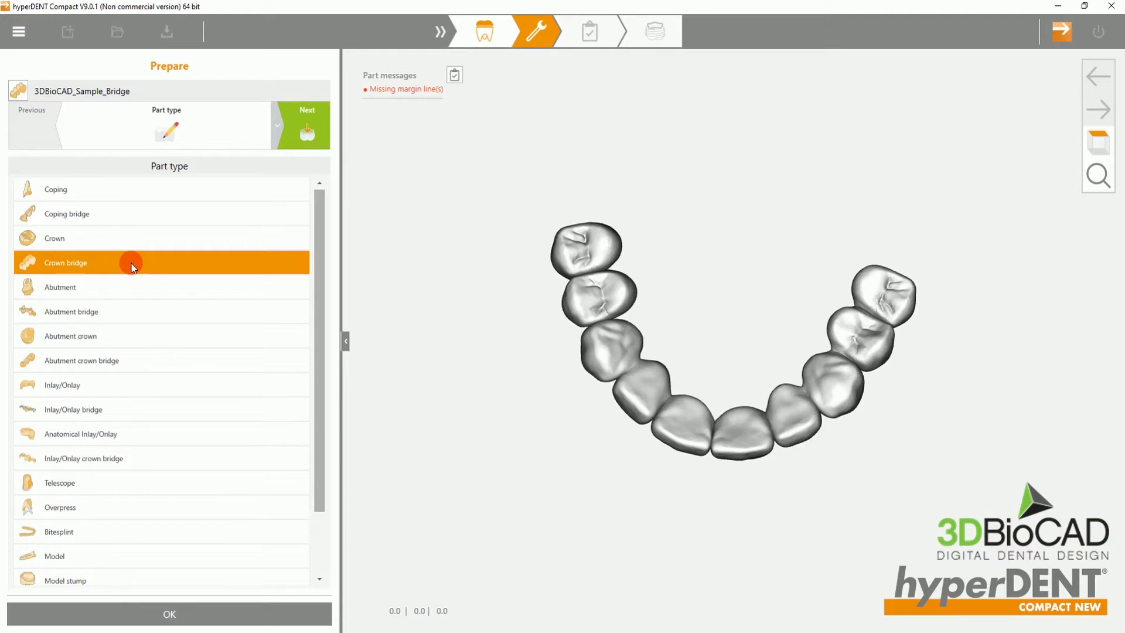
pyautogui.click(311, 115)
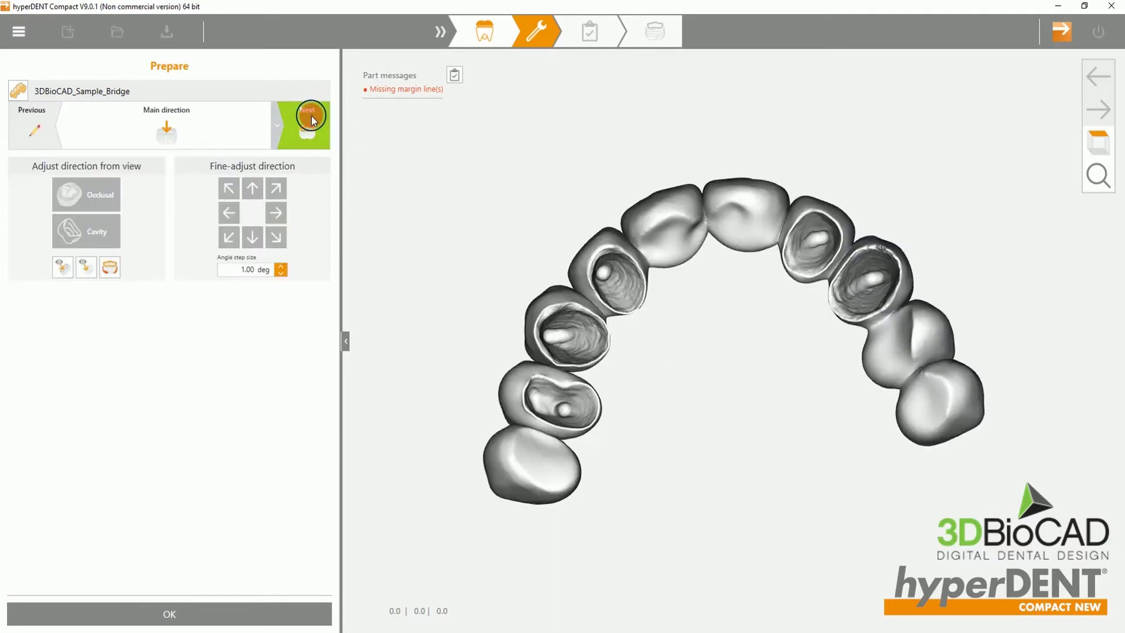
pyautogui.click(506, 219)
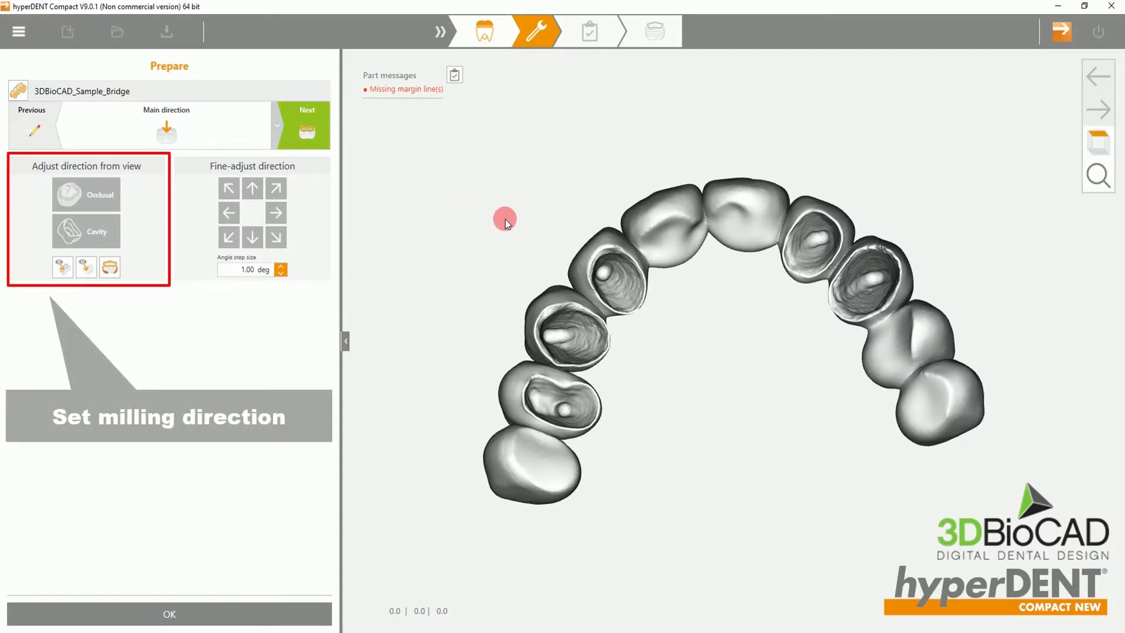
pyautogui.moveTo(539, 391); pyautogui.dragTo(554, 381)
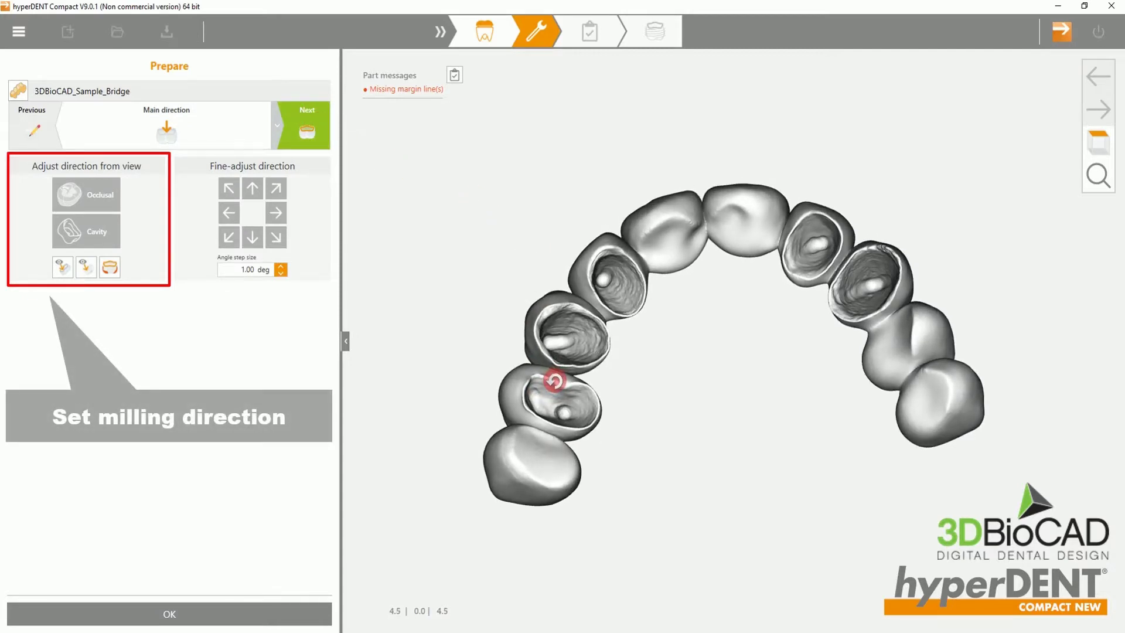
pyautogui.click(318, 129)
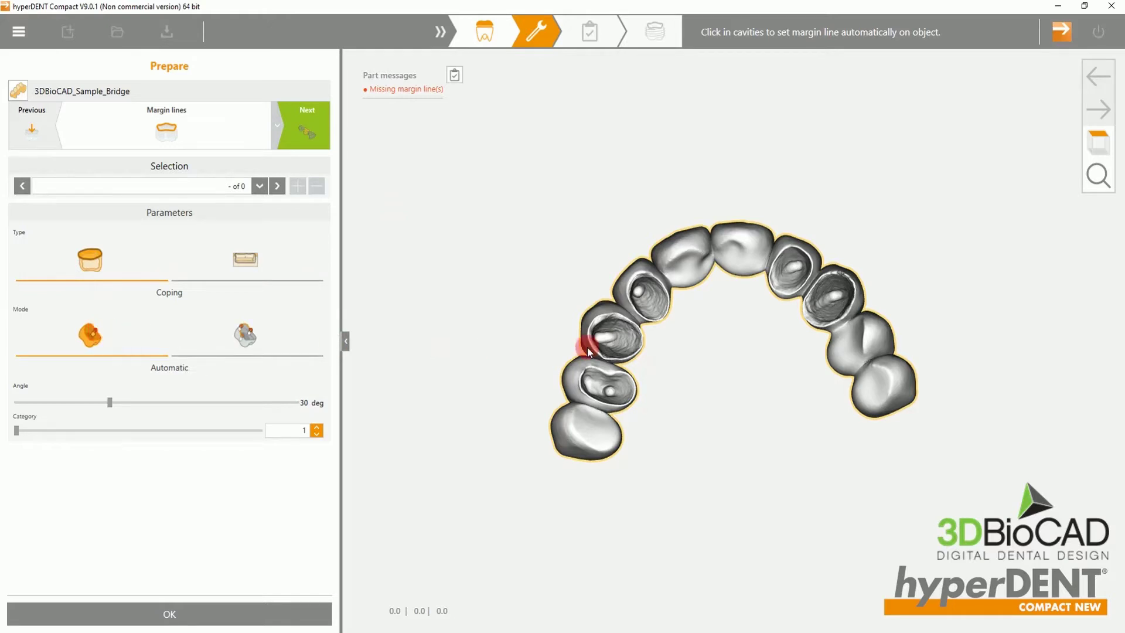
# Generate an automatic coping margin line on the third tooth from the arch's left end and try the same on the second tooth.
pyautogui.scroll(-2, 597, 383)
pyautogui.scroll(2, 597, 383)
pyautogui.scroll(5, 600, 387)
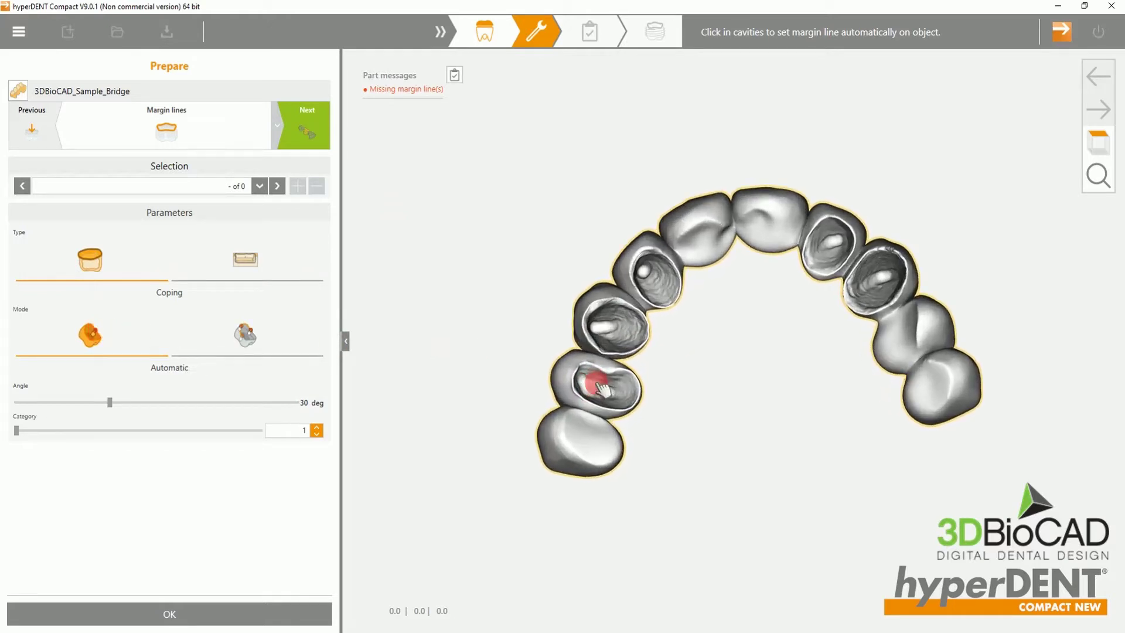
pyautogui.scroll(5, 601, 387)
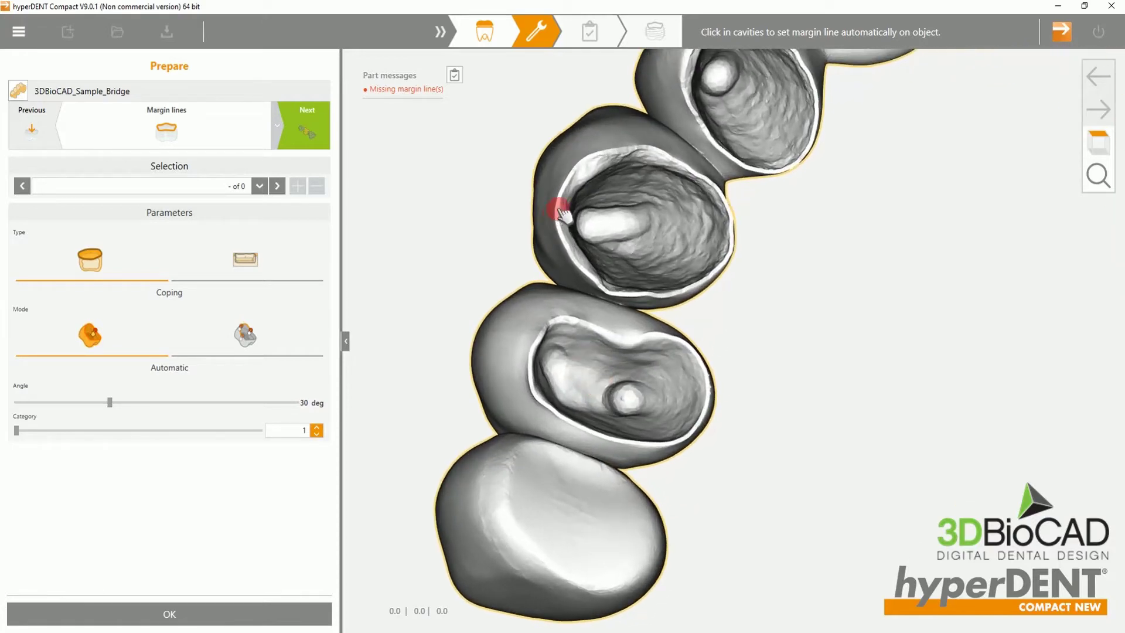
pyautogui.click(559, 209)
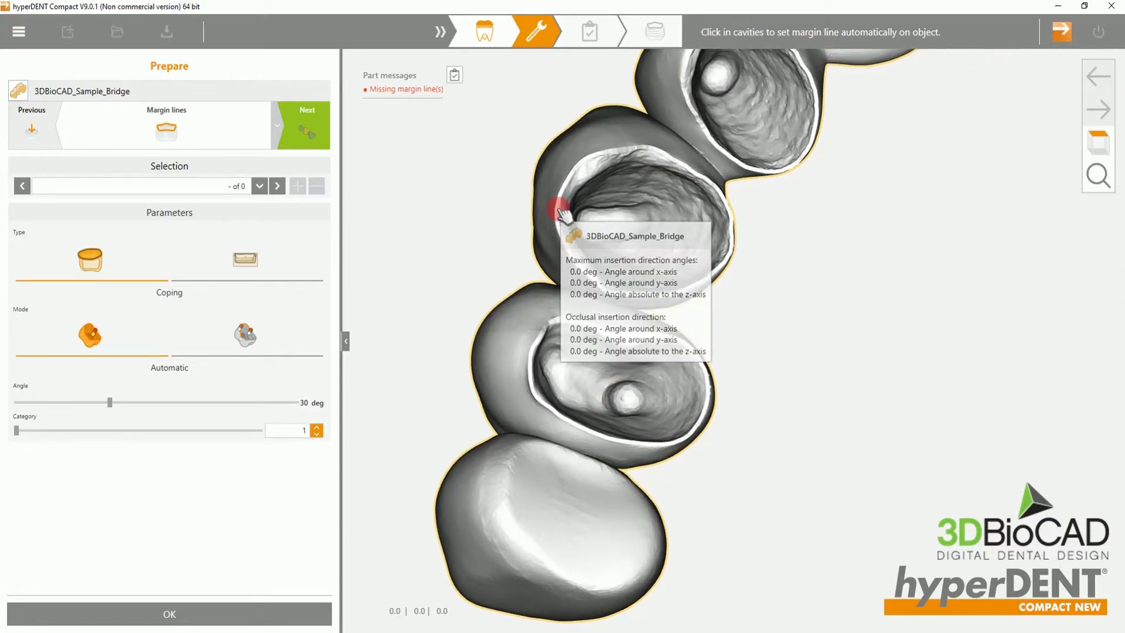
pyautogui.click(560, 210)
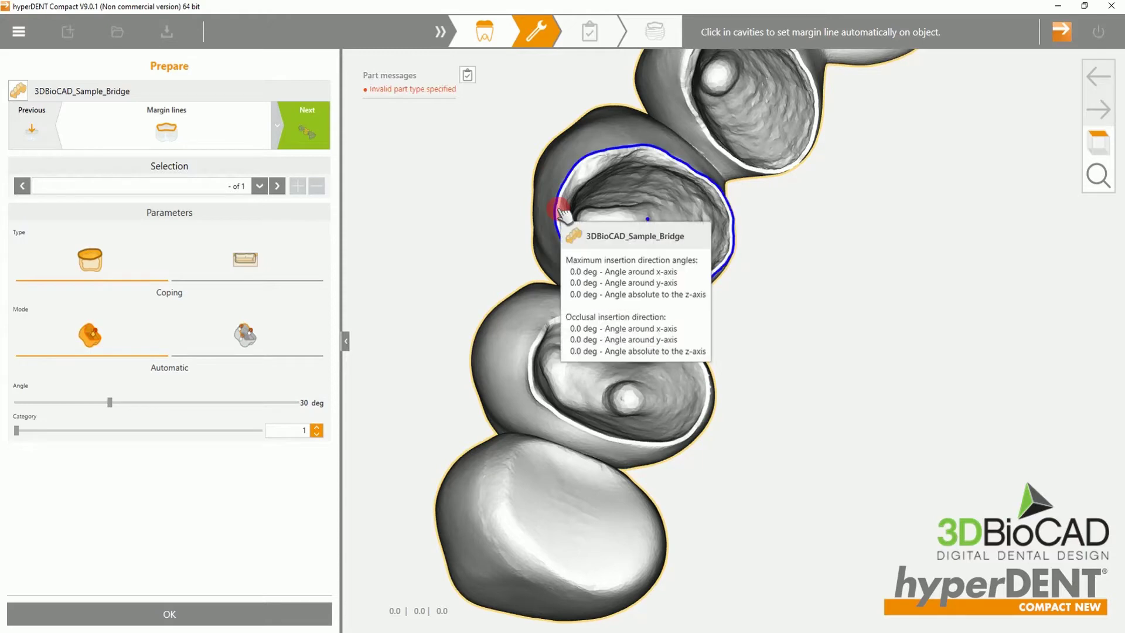
pyautogui.click(560, 321)
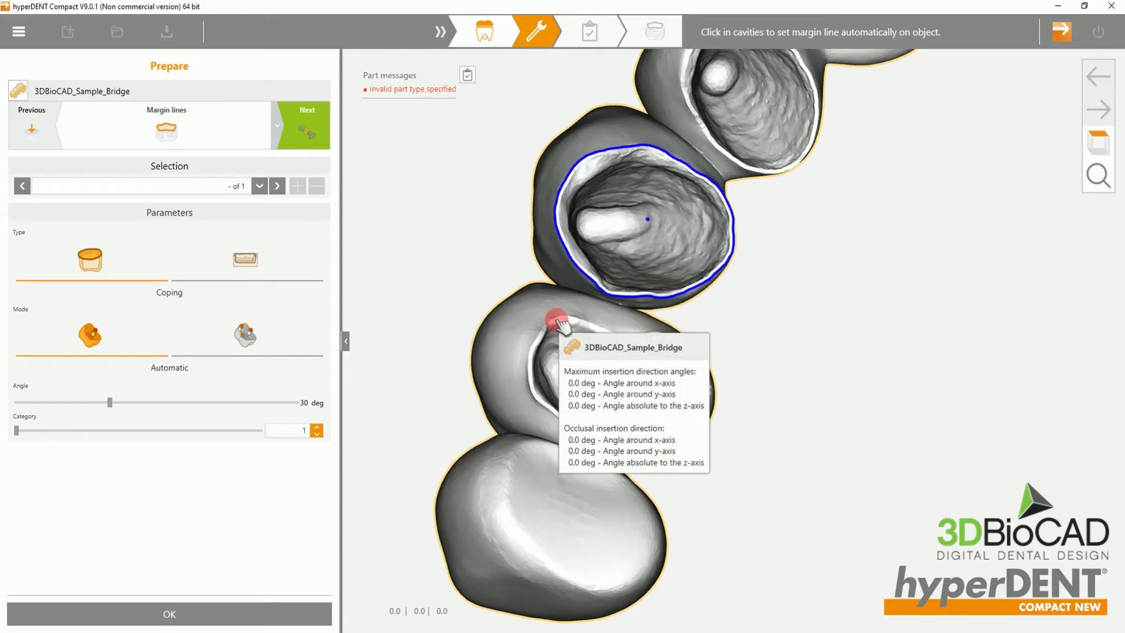
pyautogui.click(560, 323)
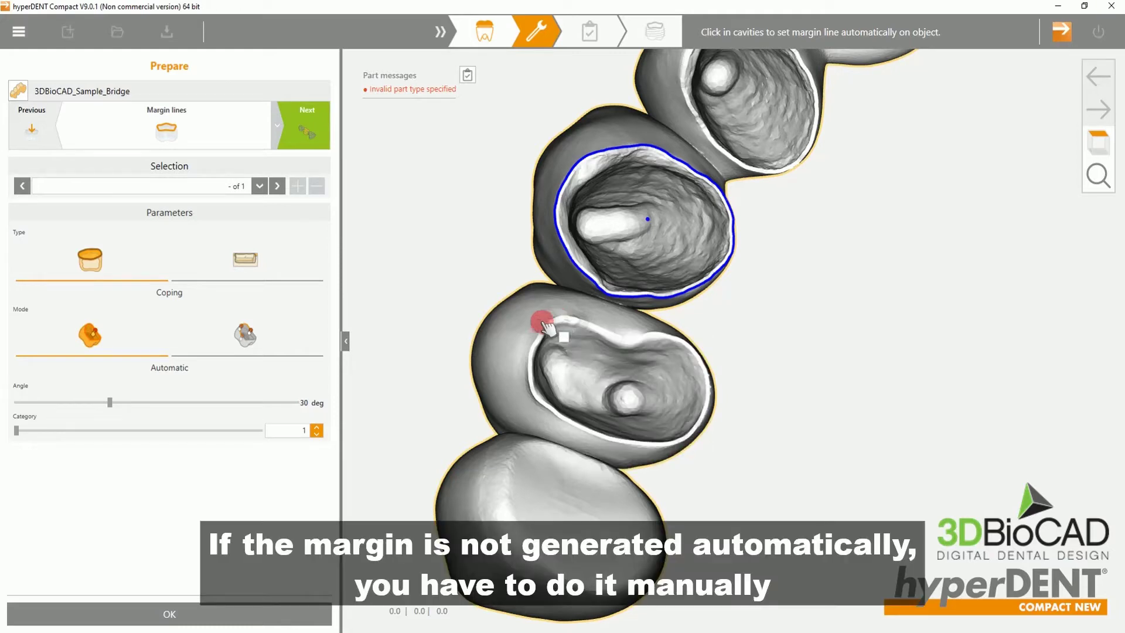
# Trace a closed coping margin line in Manual mode around the cavity edge of the second tooth from the arch's left end.
pyautogui.click(248, 335)
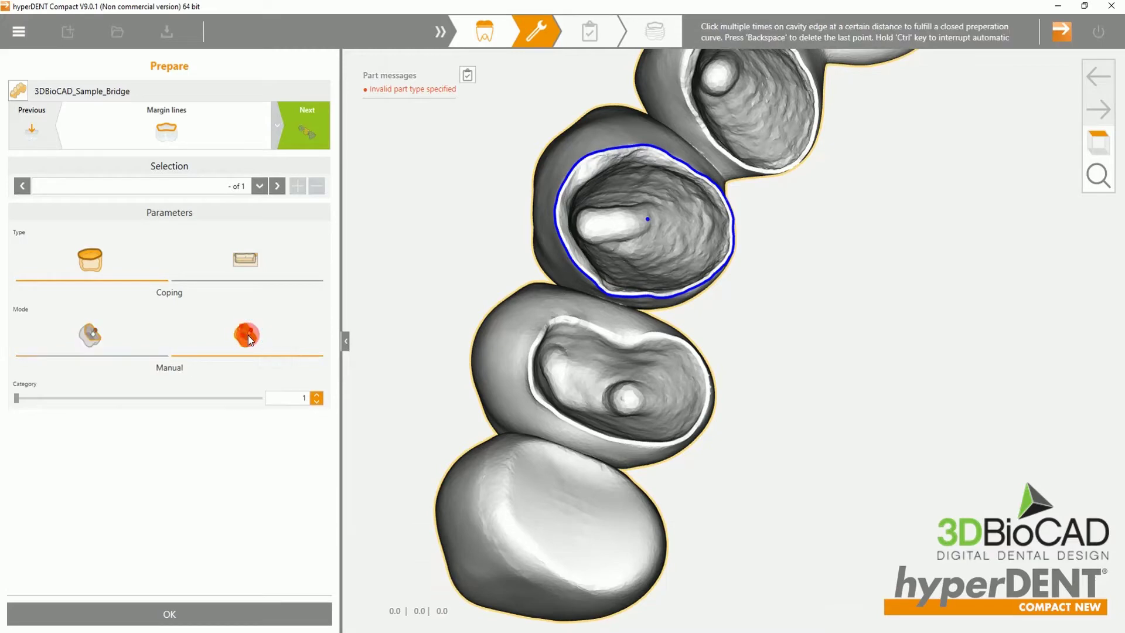
pyautogui.scroll(-1, 544, 338)
pyautogui.scroll(5, 549, 342)
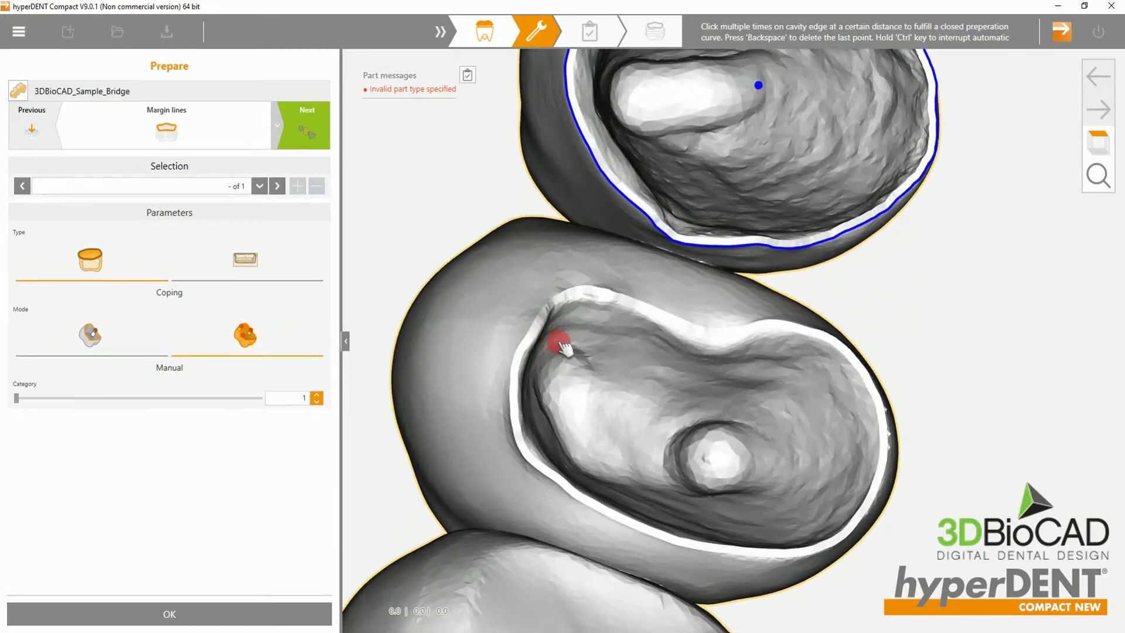
pyautogui.scroll(3, 560, 343)
pyautogui.moveTo(562, 342); pyautogui.dragTo(515, 301, button='middle')
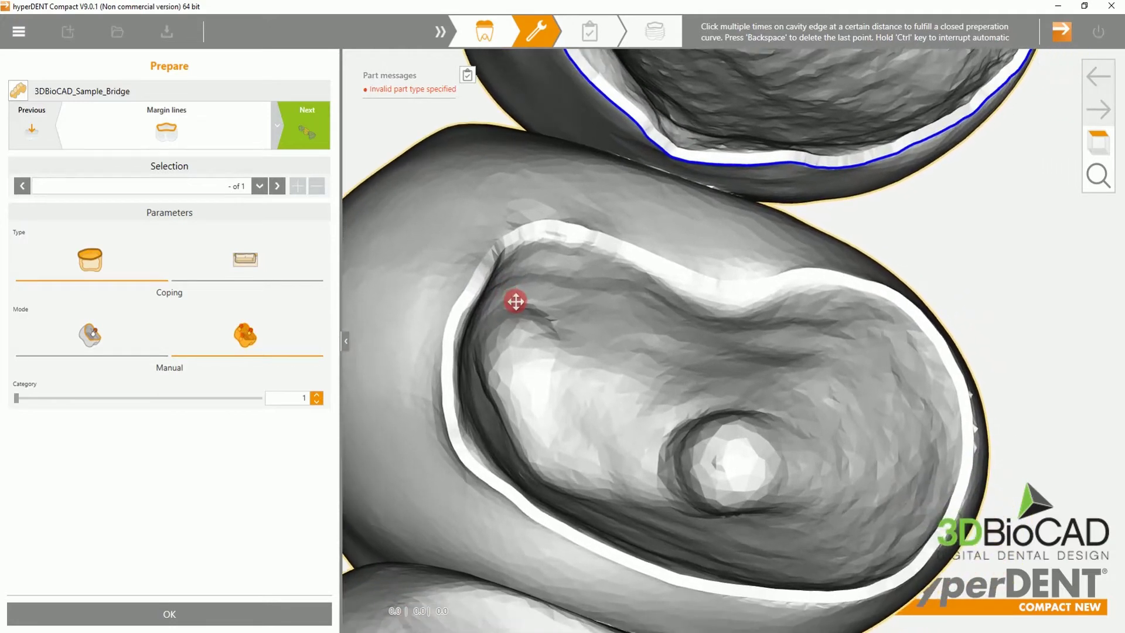
pyautogui.click(462, 293)
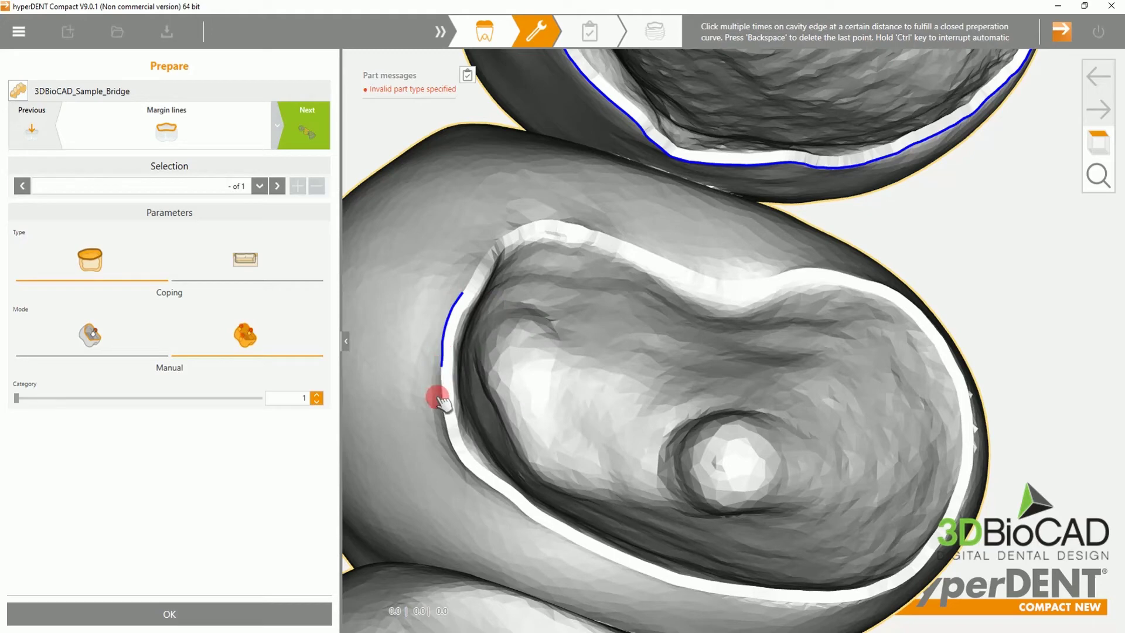
pyautogui.click(462, 462)
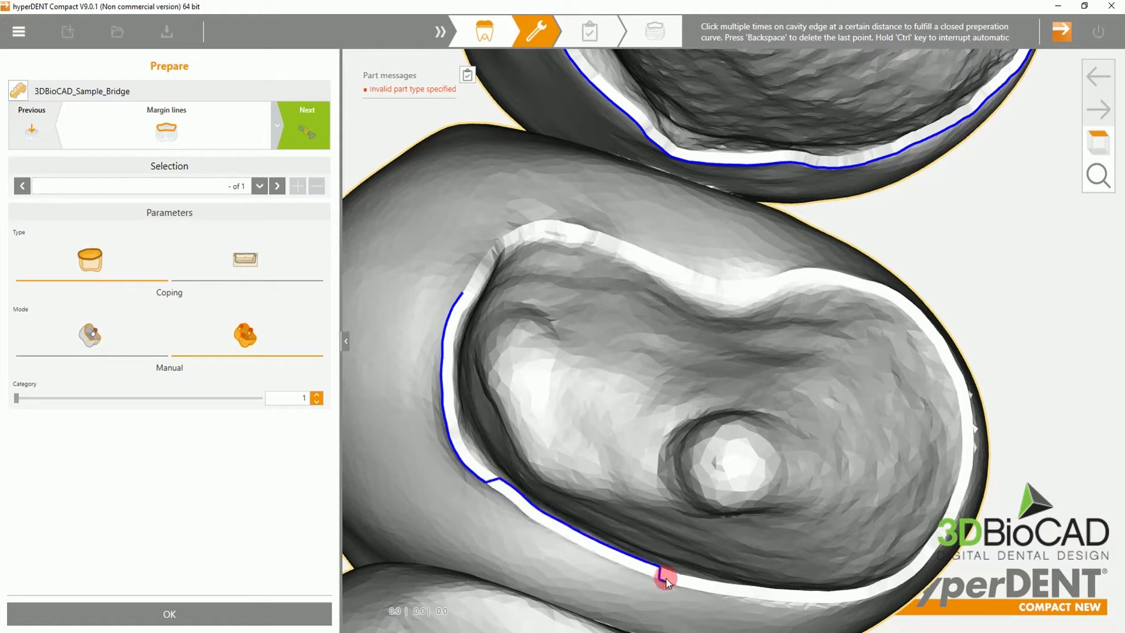
pyautogui.click(614, 557)
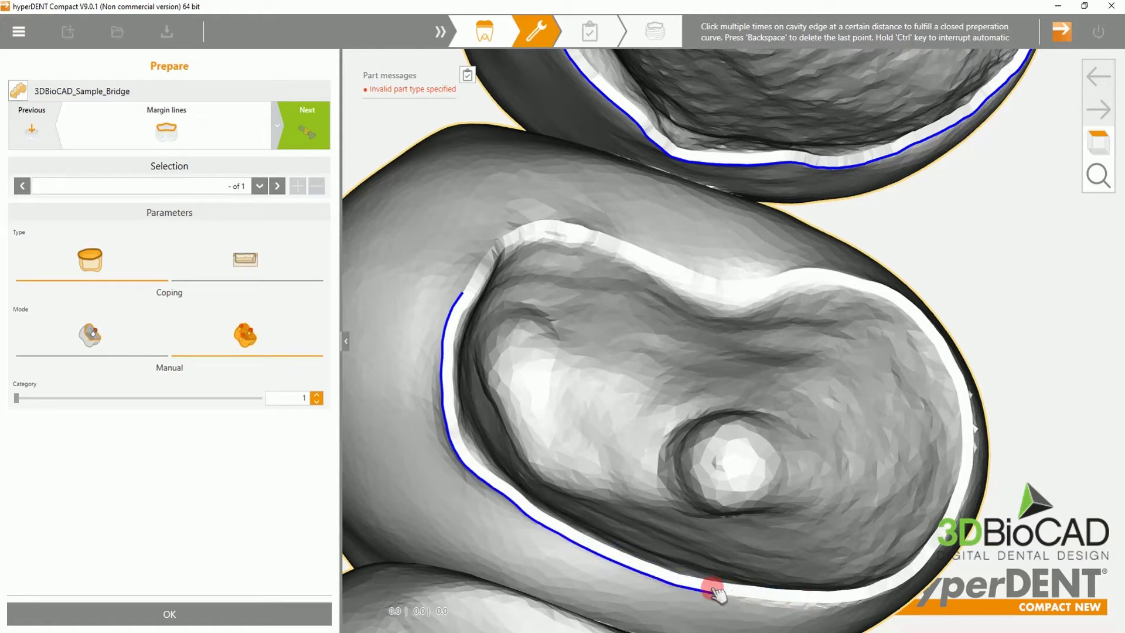
pyautogui.click(715, 594)
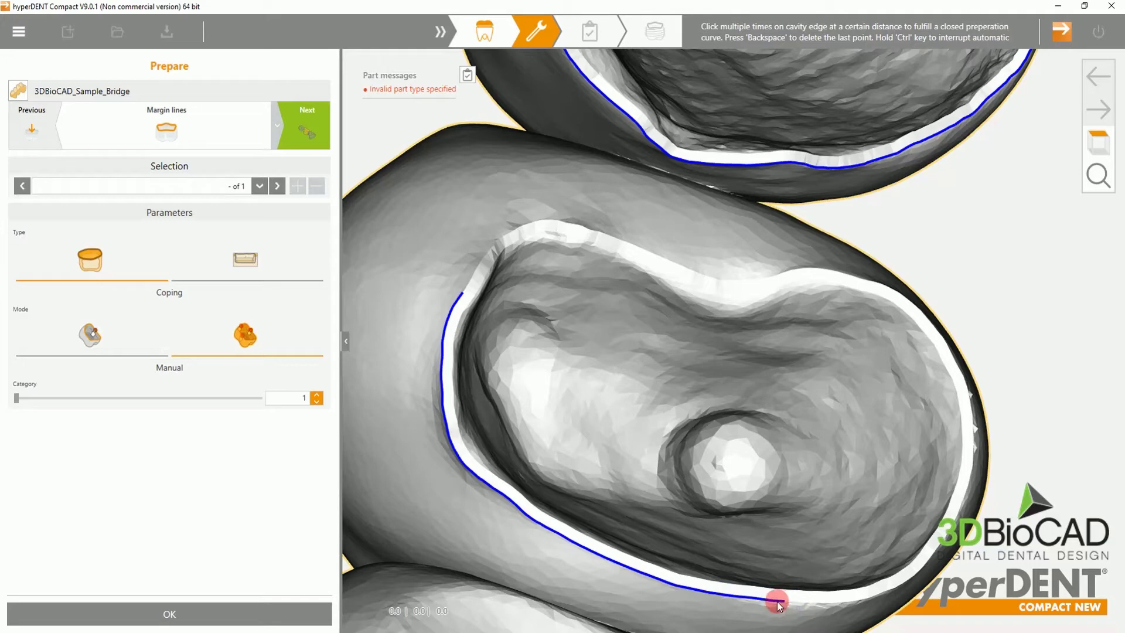
pyautogui.click(777, 601)
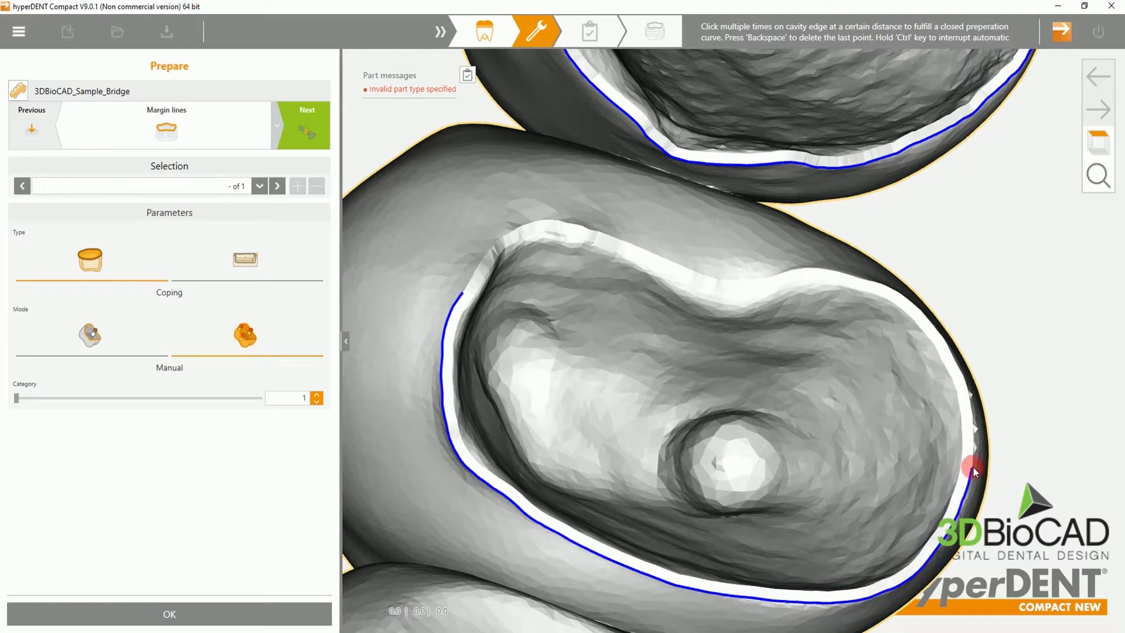
pyautogui.click(962, 375)
pyautogui.click(744, 280)
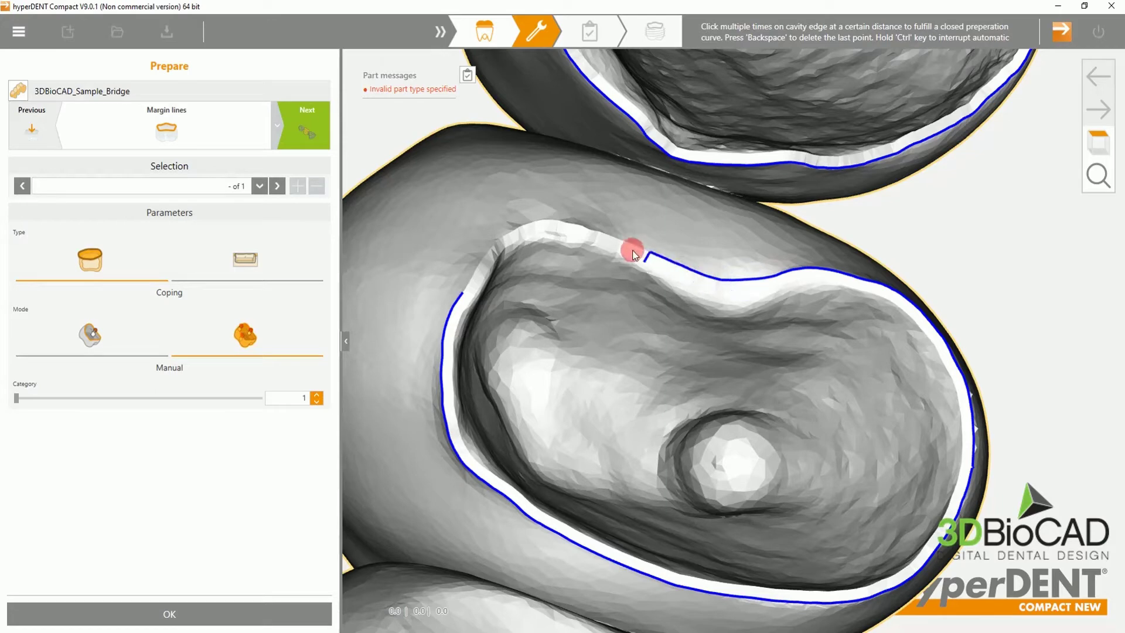
pyautogui.click(587, 230)
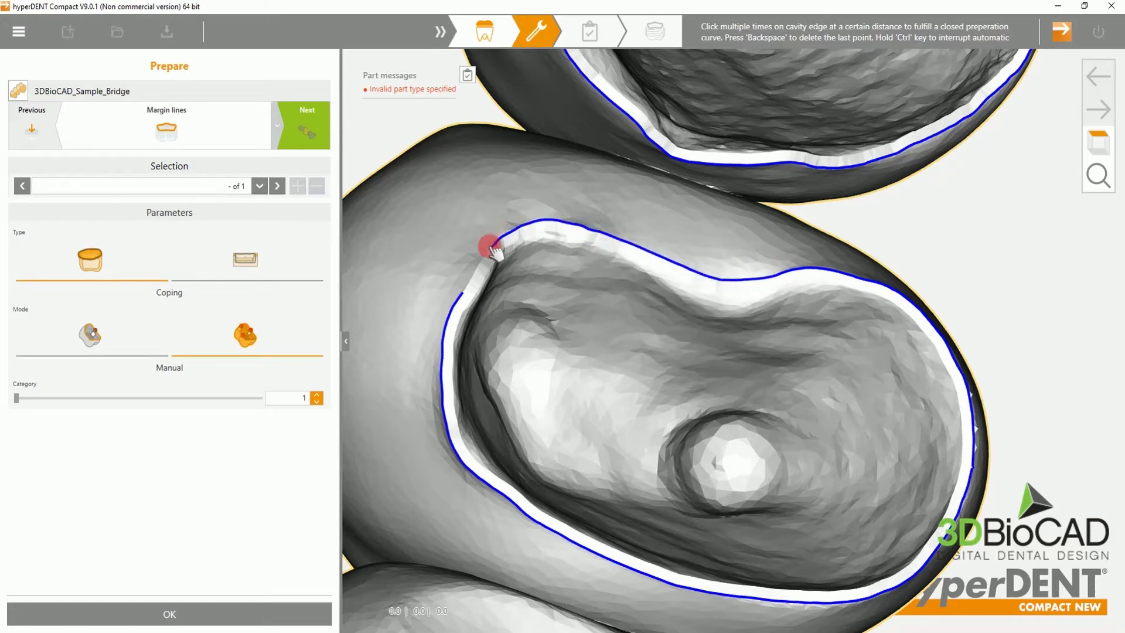
pyautogui.click(466, 290)
pyautogui.click(463, 293)
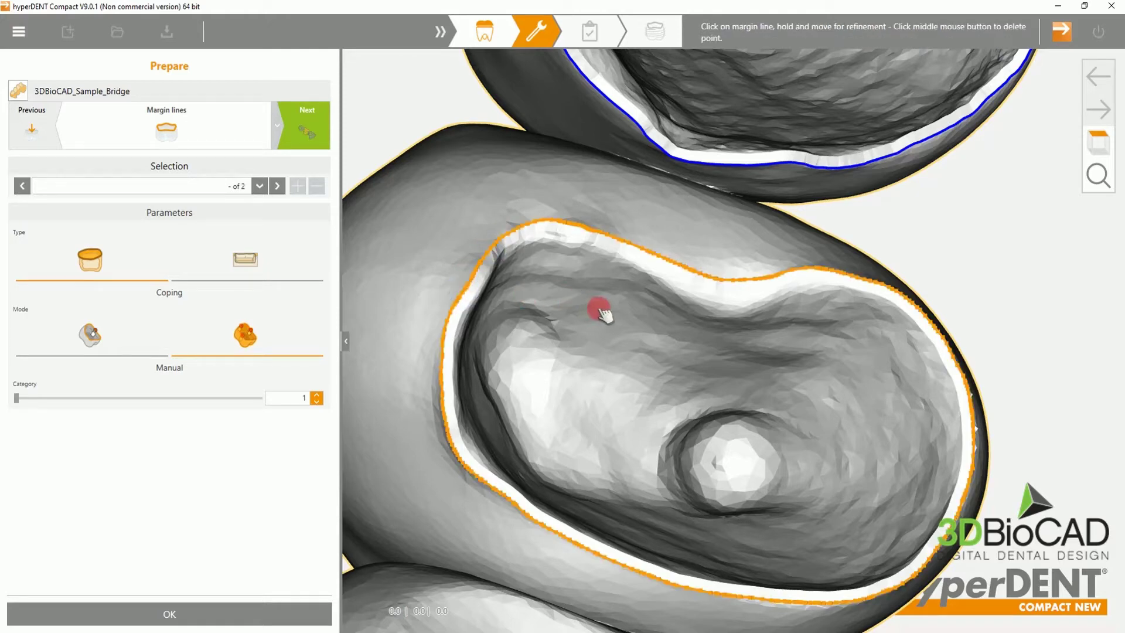
pyautogui.click(632, 347)
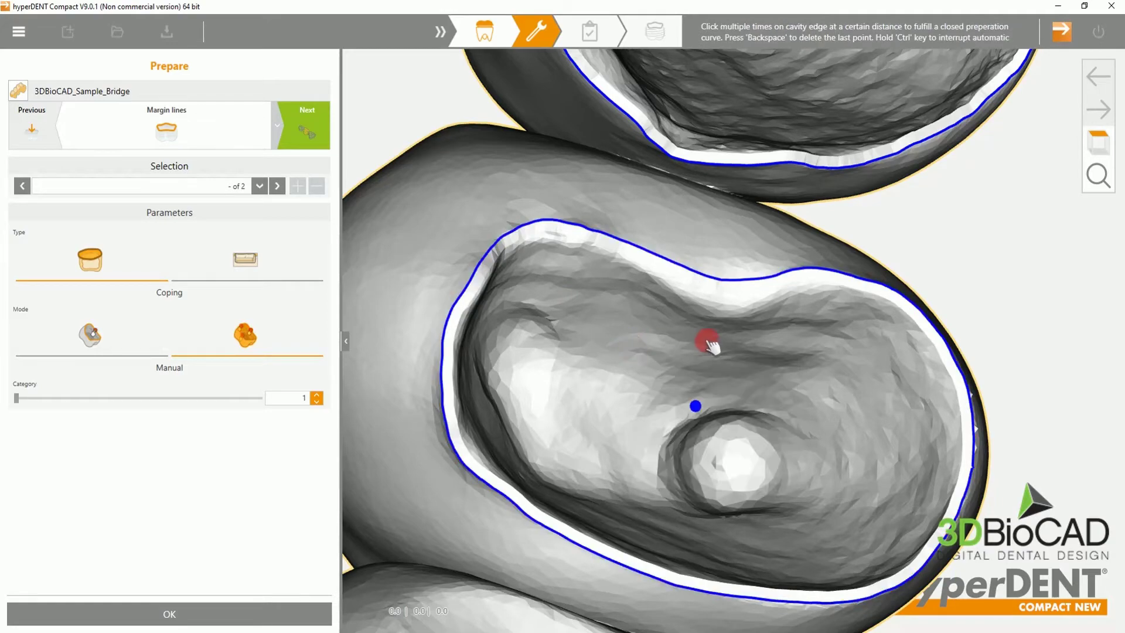
# Trace manual margin lines around the cavities of the fourth and seventh teeth, either side of the two solid front teeth.
pyautogui.moveTo(706, 292); pyautogui.dragTo(542, 544, button='middle')
pyautogui.moveTo(705, 170); pyautogui.dragTo(631, 506, button='middle')
pyautogui.moveTo(784, 236); pyautogui.dragTo(572, 312, button='right')
pyautogui.moveTo(571, 311); pyautogui.dragTo(683, 436, button='middle')
pyautogui.moveTo(525, 402)
pyautogui.mouseDown()
pyautogui.moveTo(472, 184)
pyautogui.moveTo(484, 150)
pyautogui.moveTo(548, 79)
pyautogui.moveTo(583, 65)
pyautogui.moveTo(668, 65)
pyautogui.moveTo(815, 197)
pyautogui.moveTo(877, 373)
pyautogui.moveTo(786, 555)
pyautogui.moveTo(668, 540)
pyautogui.moveTo(563, 460)
pyautogui.moveTo(522, 398)
pyautogui.mouseUp()
pyautogui.click(522, 399)
pyautogui.moveTo(624, 320); pyautogui.dragTo(751, 325, button='right')
pyautogui.moveTo(846, 495)
pyautogui.mouseDown()
pyautogui.moveTo(912, 395)
pyautogui.moveTo(957, 287)
pyautogui.moveTo(944, 178)
pyautogui.moveTo(856, 100)
pyautogui.moveTo(729, 88)
pyautogui.moveTo(602, 195)
pyautogui.moveTo(540, 351)
pyautogui.moveTo(535, 447)
pyautogui.moveTo(621, 530)
pyautogui.moveTo(706, 550)
pyautogui.moveTo(807, 520)
pyautogui.moveTo(845, 492)
pyautogui.mouseUp()
pyautogui.click(786, 420)
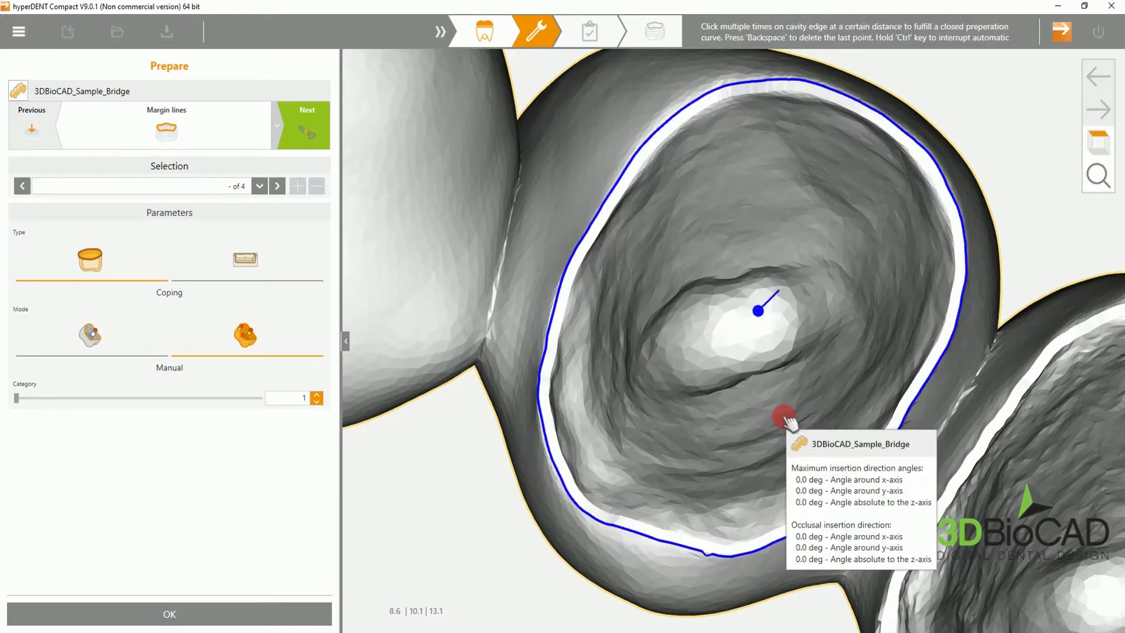
# Trace a closed manual margin line around the last open cavity, on the eighth tooth from the arch's left end.
pyautogui.moveTo(962, 460); pyautogui.dragTo(537, 311, button='middle')
pyautogui.click(537, 311)
pyautogui.click(634, 189)
pyautogui.click(736, 146)
pyautogui.click(899, 131)
pyautogui.click(999, 257)
pyautogui.click(949, 477)
pyautogui.moveTo(929, 491); pyautogui.dragTo(985, 266, button='middle')
pyautogui.moveTo(986, 267)
pyautogui.mouseDown()
pyautogui.moveTo(774, 427)
pyautogui.moveTo(595, 409)
pyautogui.moveTo(520, 339)
pyautogui.moveTo(514, 227)
pyautogui.moveTo(593, 93)
pyautogui.mouseUp()
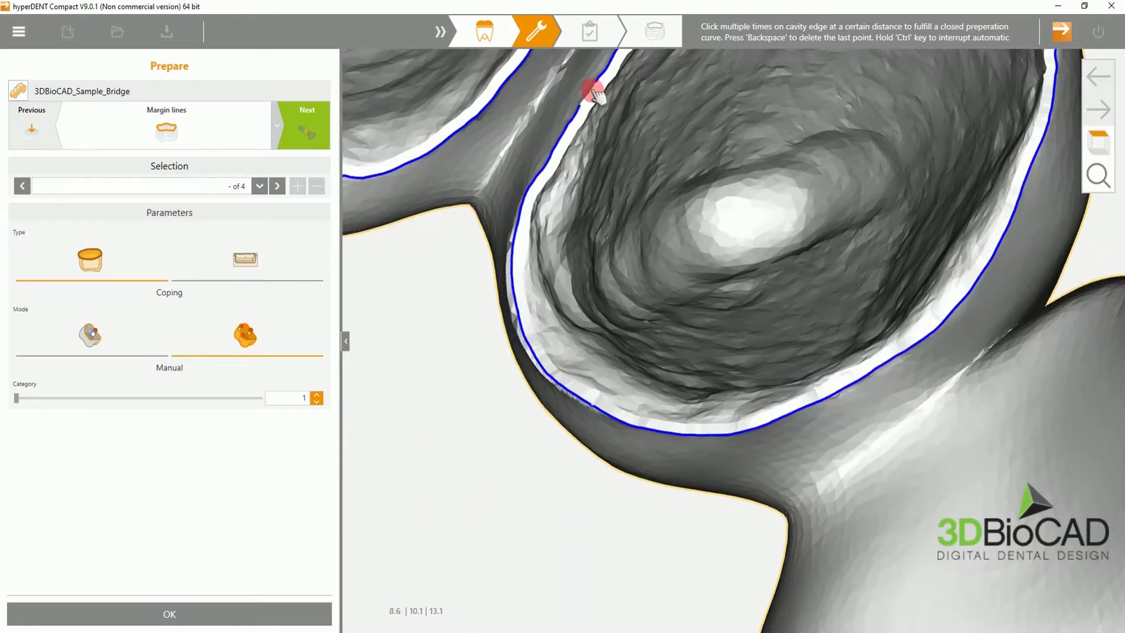
pyautogui.scroll(-10, 762, 243)
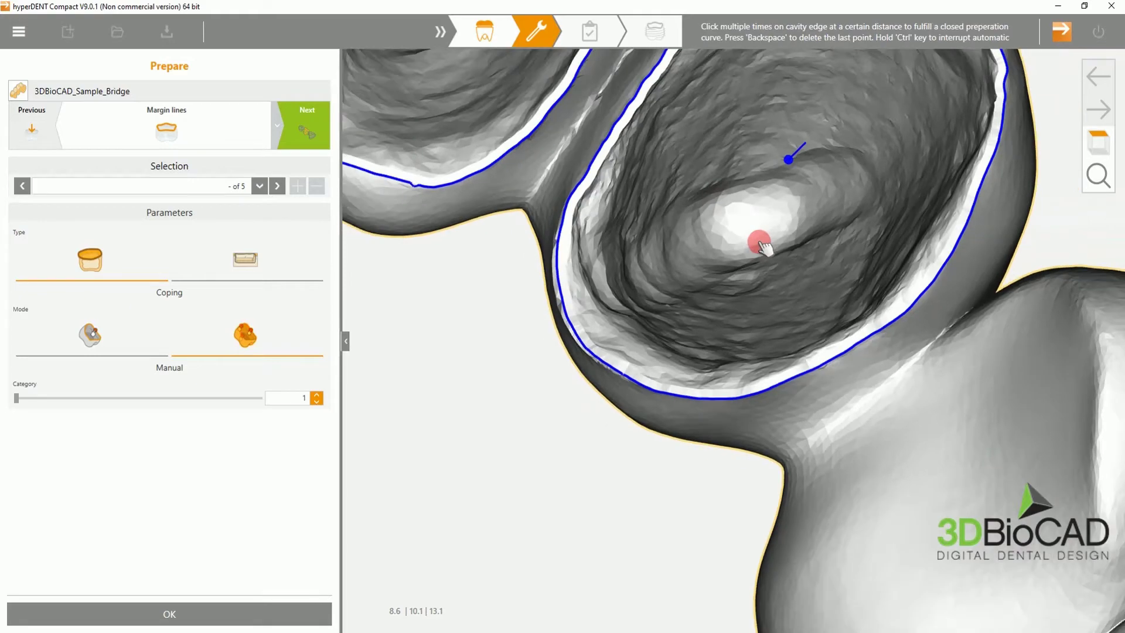
# Mark the five solid teeth of the arch as pontics at their cavity-side centres and finish preparing the bridge.
pyautogui.scroll(-3, 756, 249)
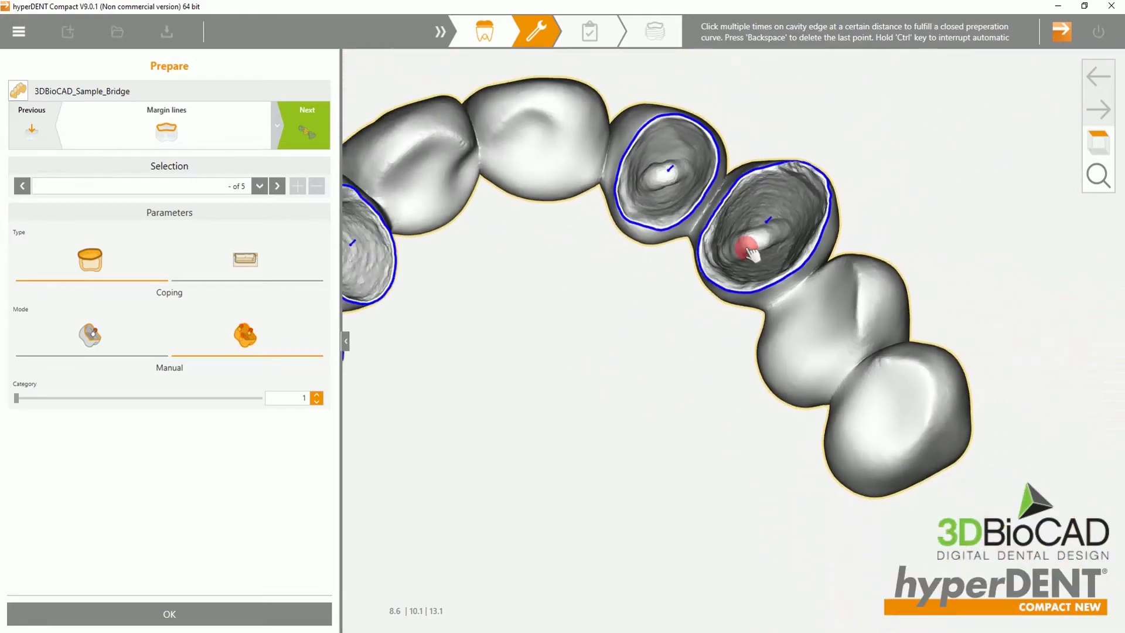
pyautogui.moveTo(539, 295); pyautogui.dragTo(689, 312, button='middle')
pyautogui.scroll(-3, 696, 288)
pyautogui.scroll(-1, 679, 322)
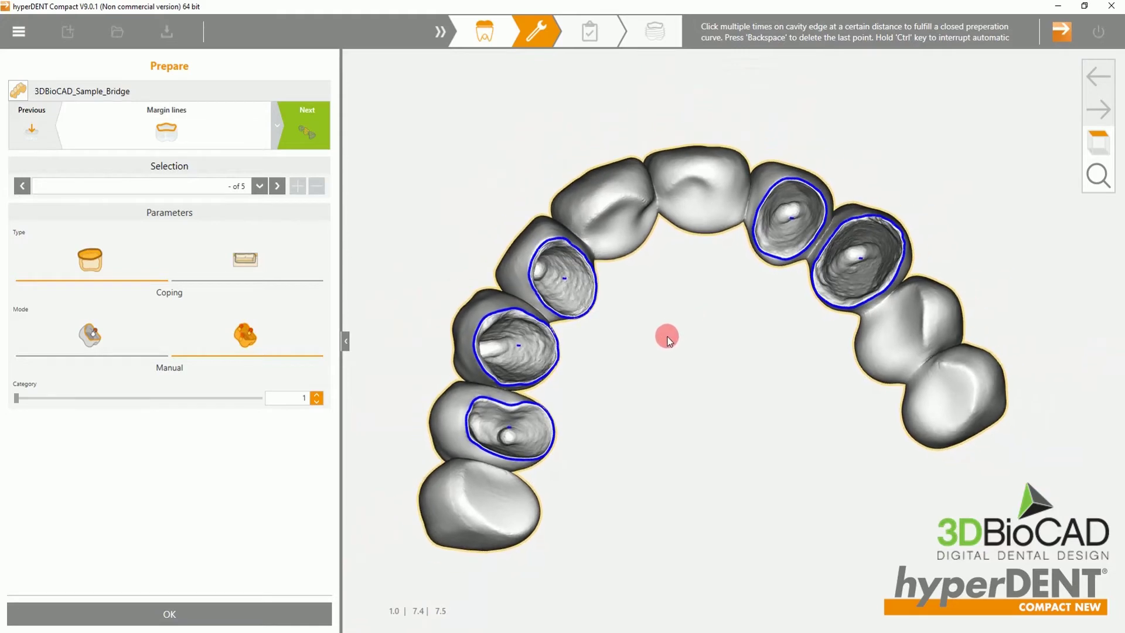
pyautogui.click(303, 128)
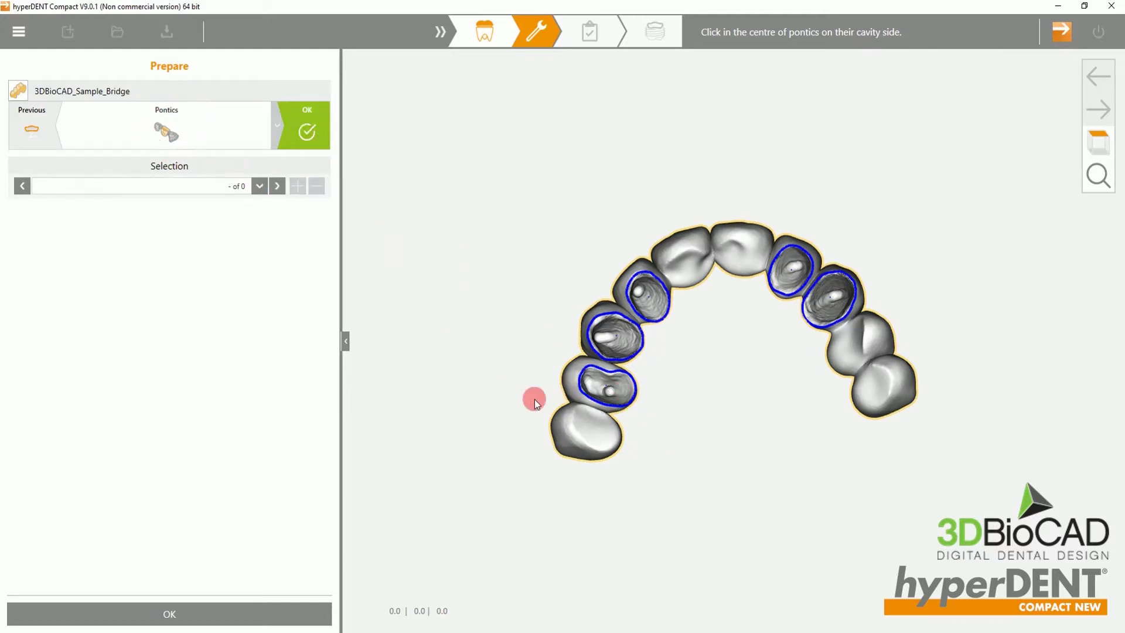
pyautogui.click(593, 427)
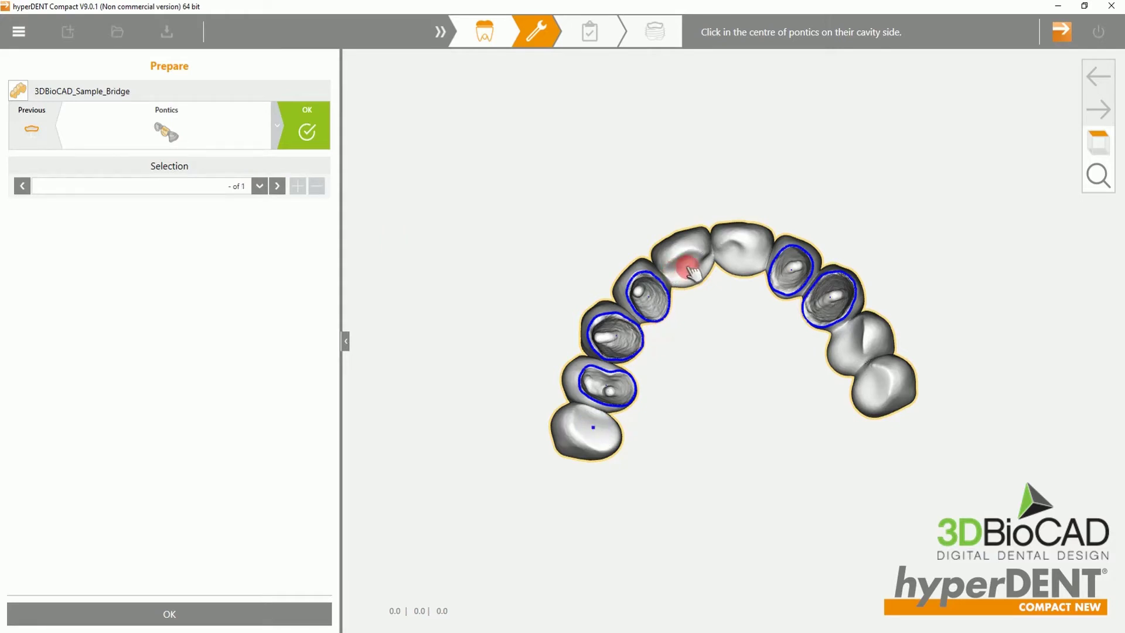
pyautogui.click(688, 267)
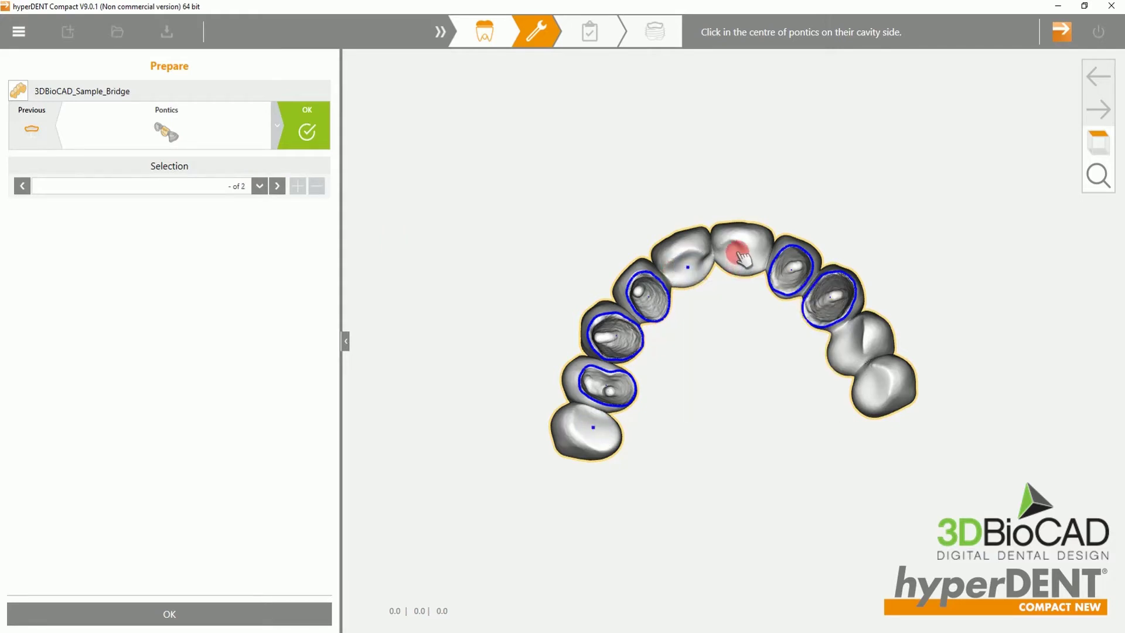
pyautogui.click(738, 253)
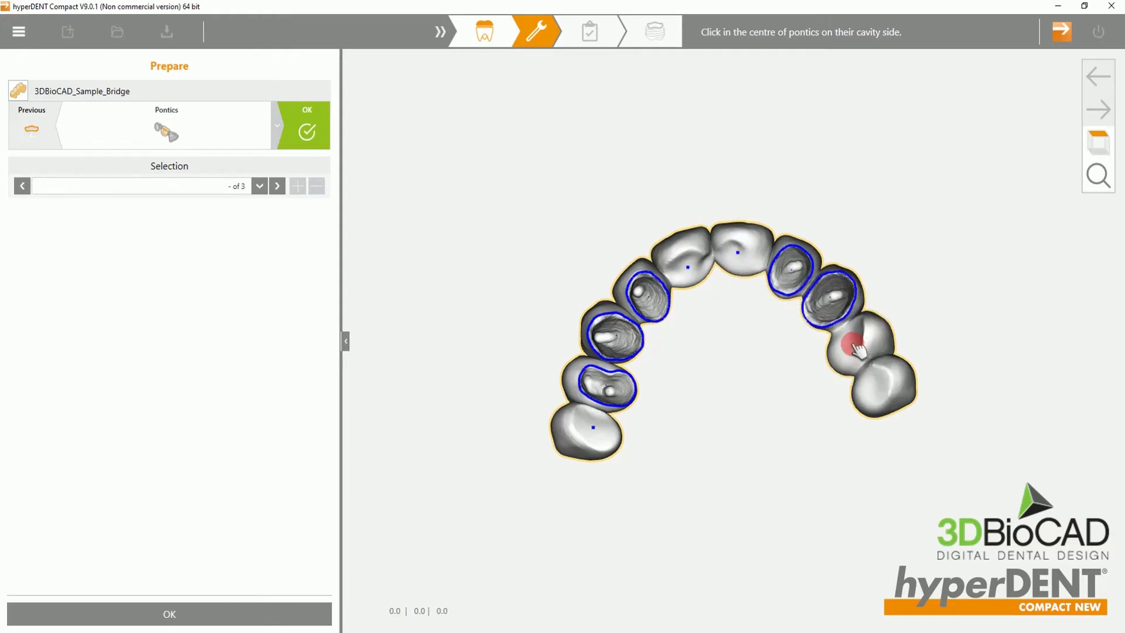
pyautogui.click(854, 345)
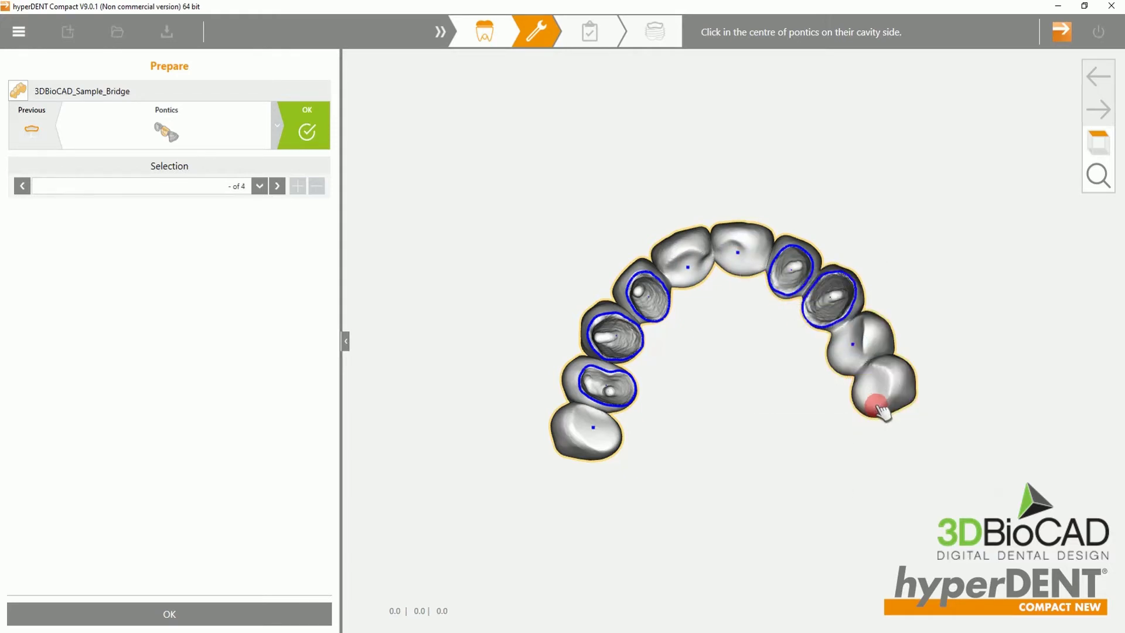
pyautogui.click(873, 389)
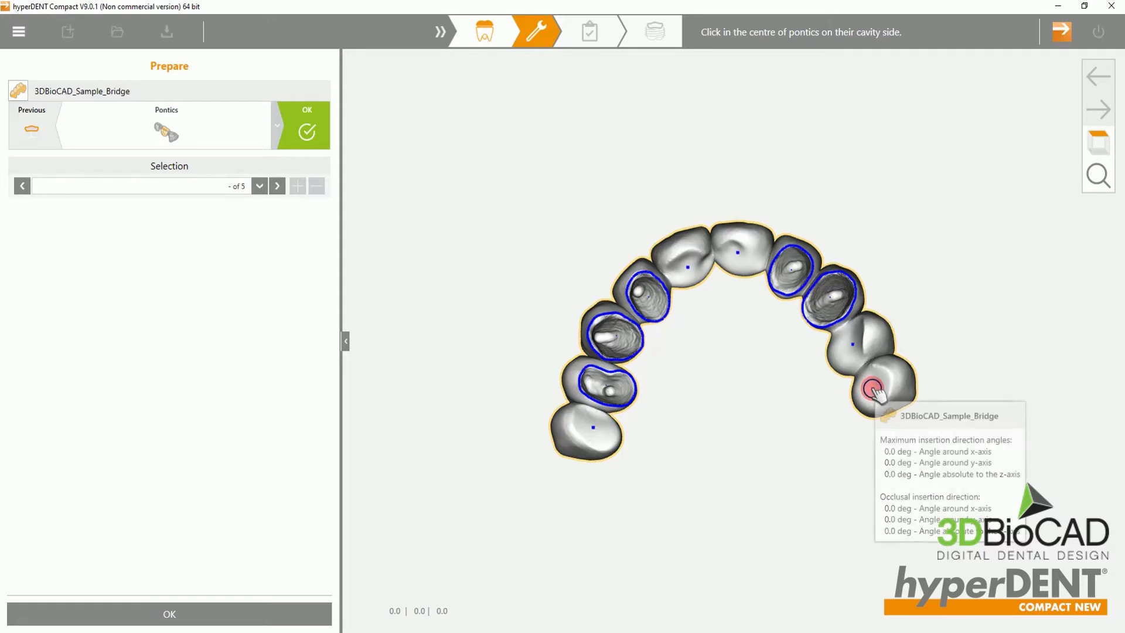
pyautogui.click(316, 136)
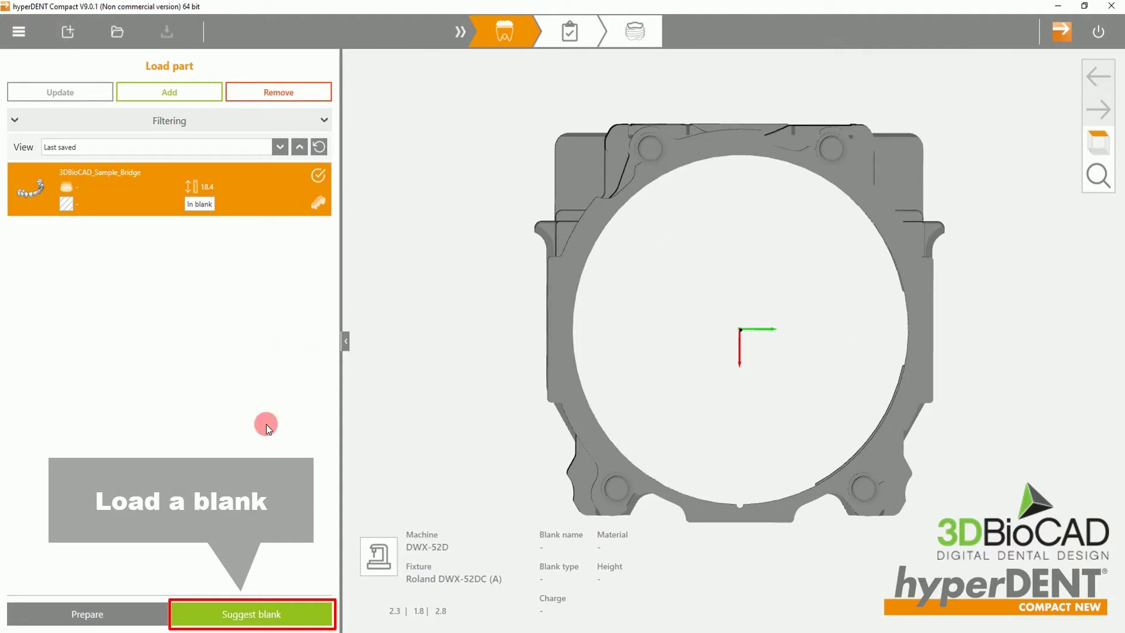
# Create a new zirconium blank from Zi Disc 100x25 with a uniform scaling factor of 1.2450, named Zirconia 25mm.
pyautogui.click(290, 616)
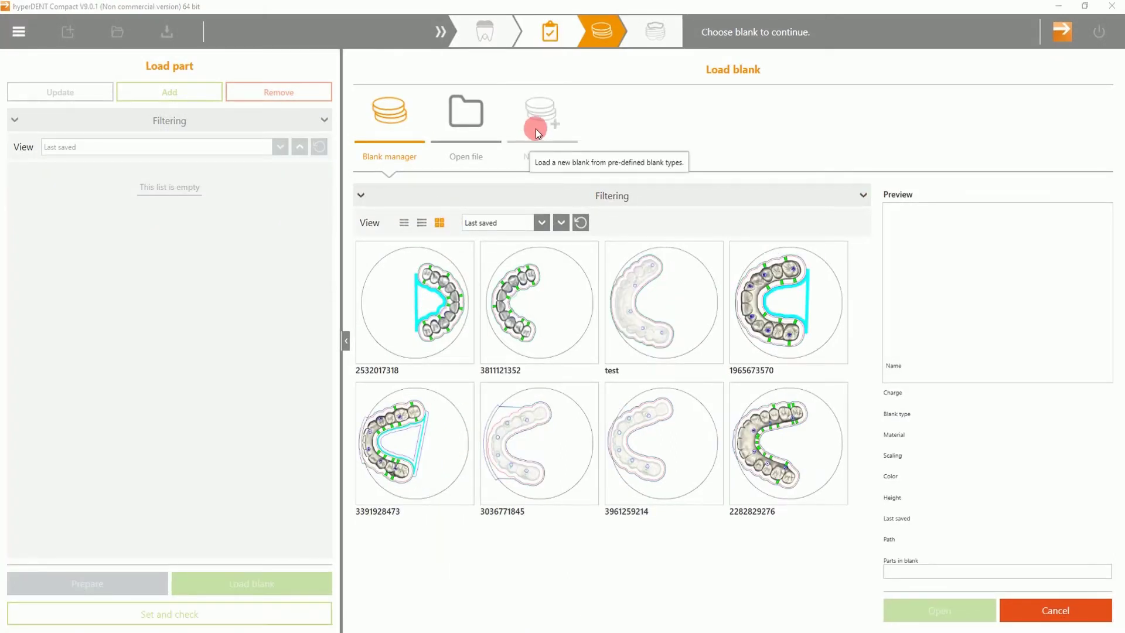
pyautogui.click(536, 130)
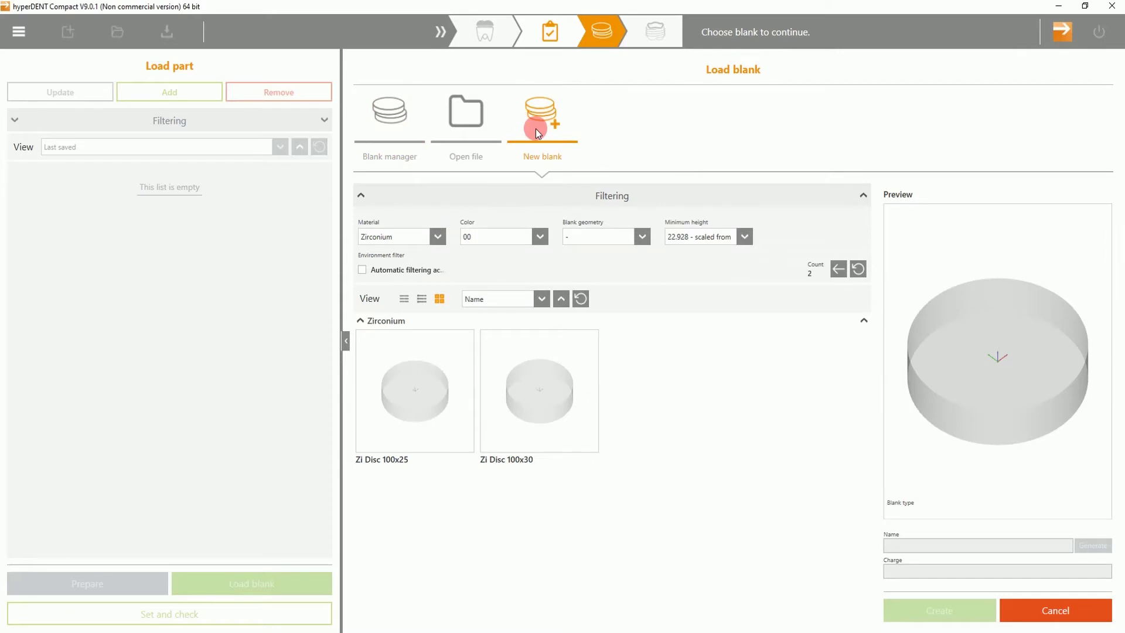
pyautogui.click(440, 364)
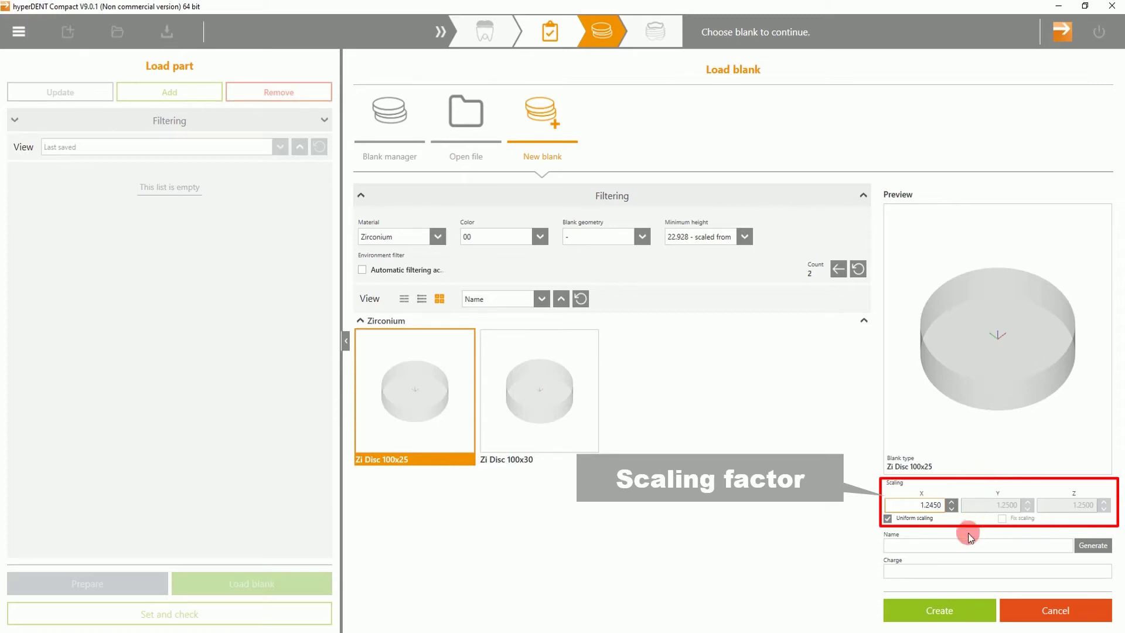
pyautogui.click(957, 548)
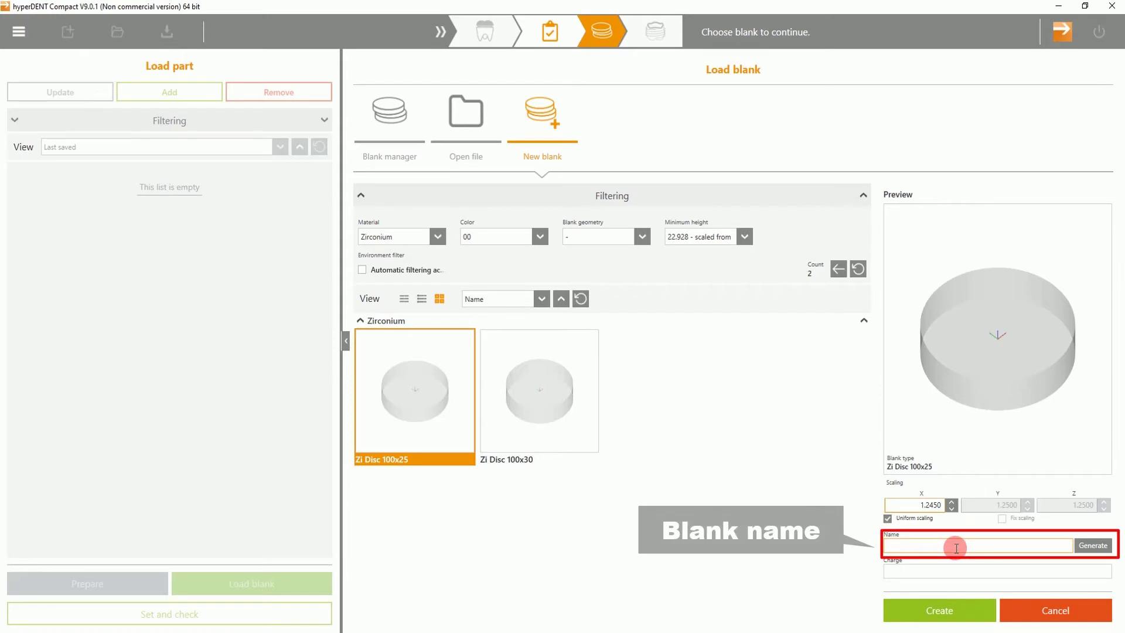
pyautogui.click(956, 548)
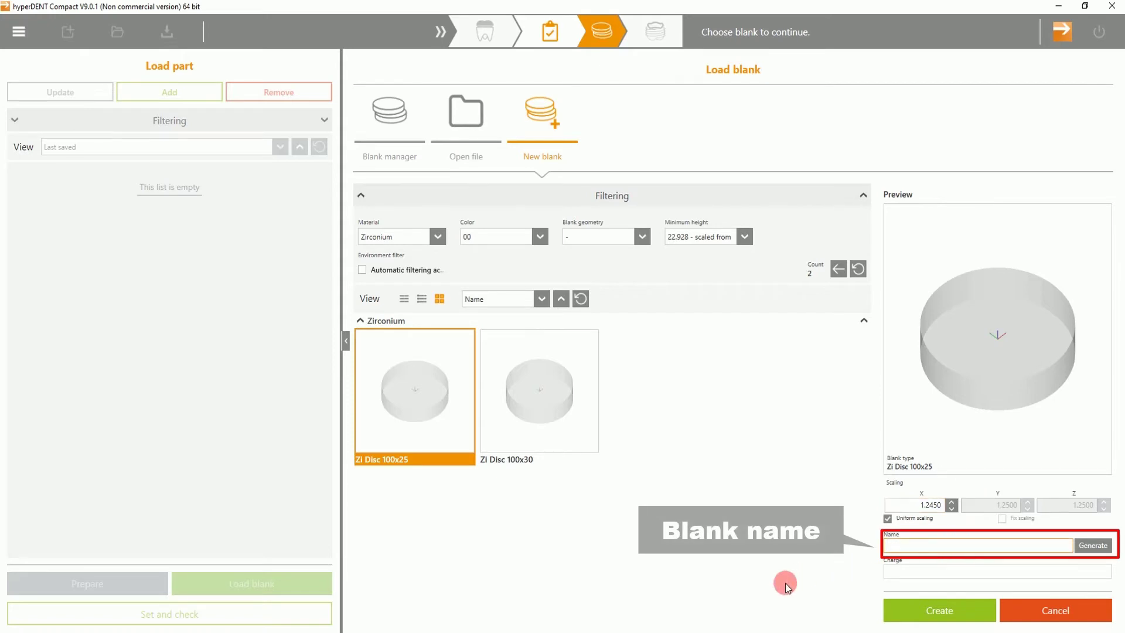
pyautogui.write('Zirconia 25mm')
pyautogui.click(934, 611)
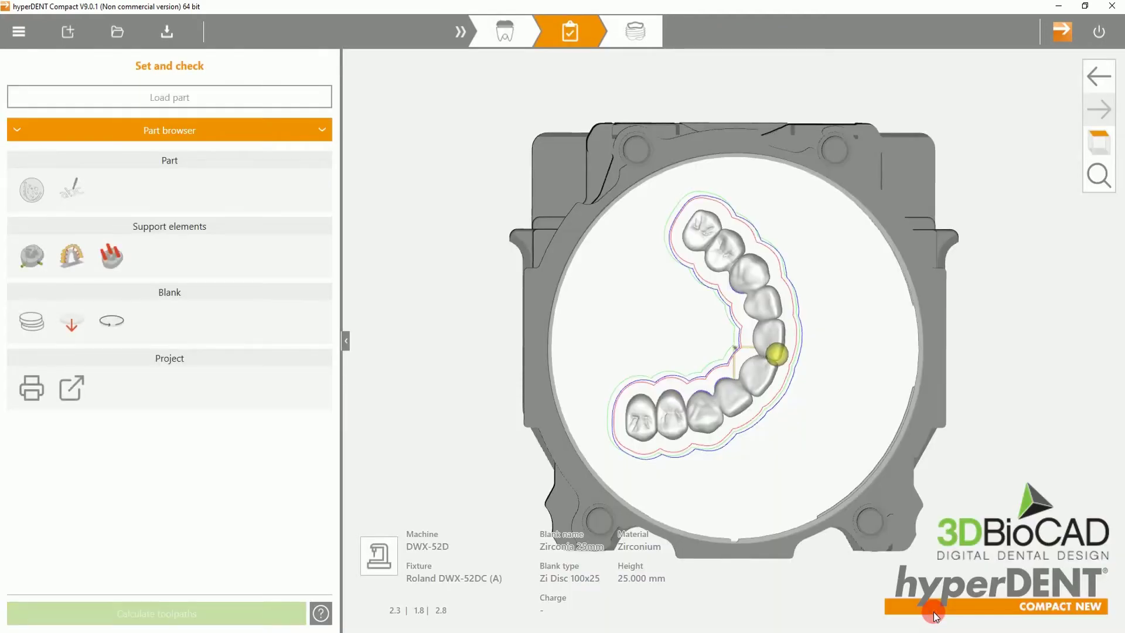
# Move the sample bridge within the blank toward the disc edge that the front of its arch faces.
pyautogui.click(732, 428)
pyautogui.click(719, 403)
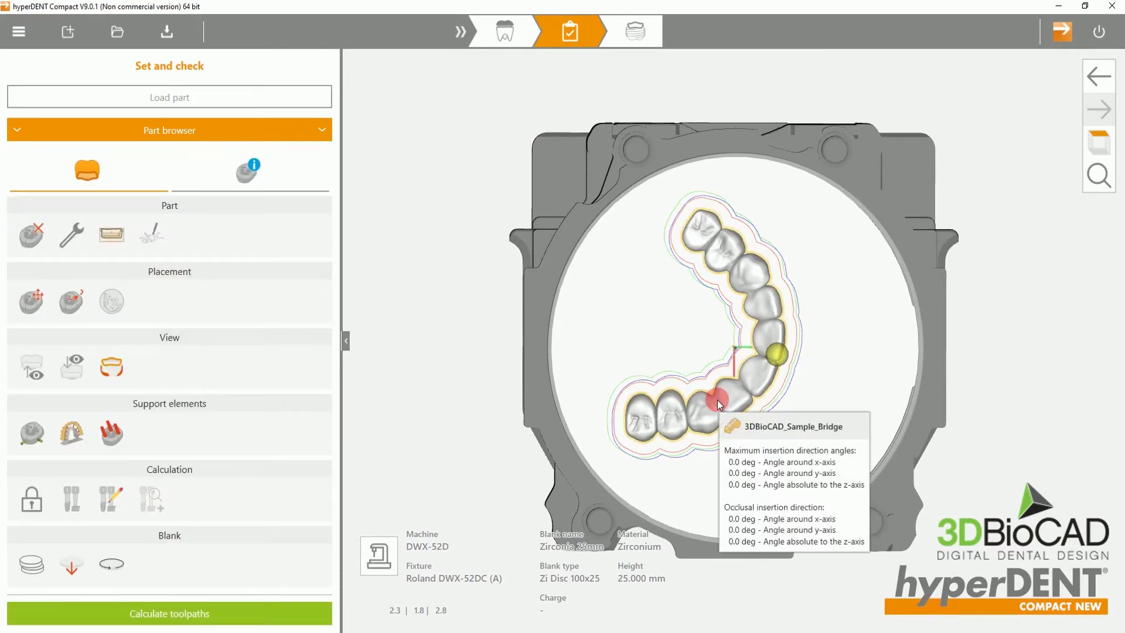
pyautogui.moveTo(749, 467); pyautogui.dragTo(760, 267)
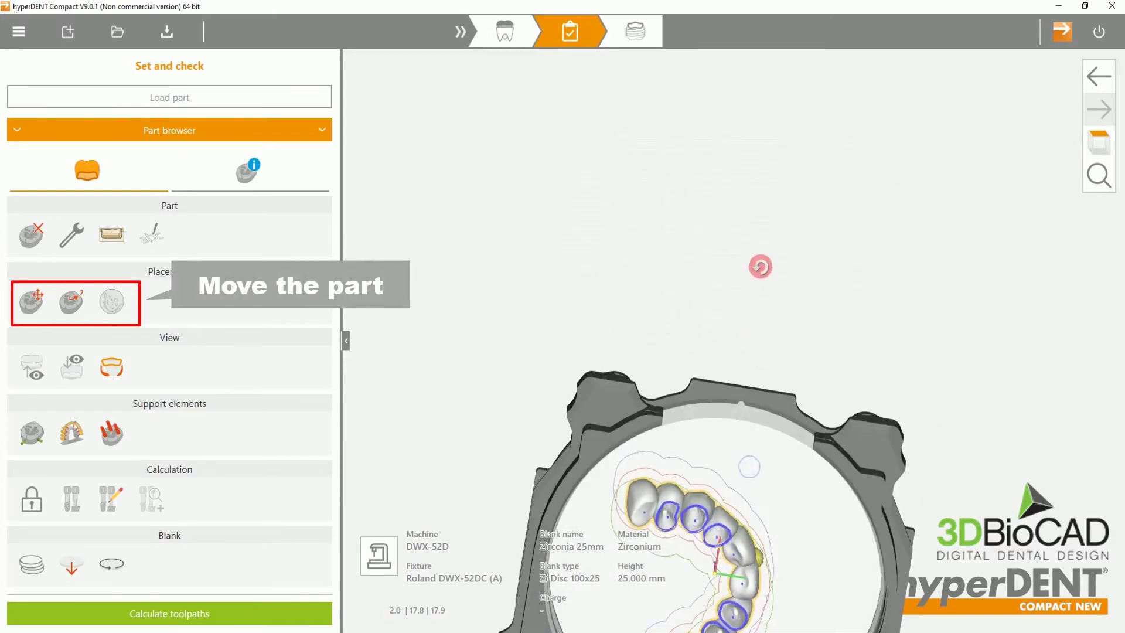
pyautogui.moveTo(754, 455); pyautogui.dragTo(749, 204)
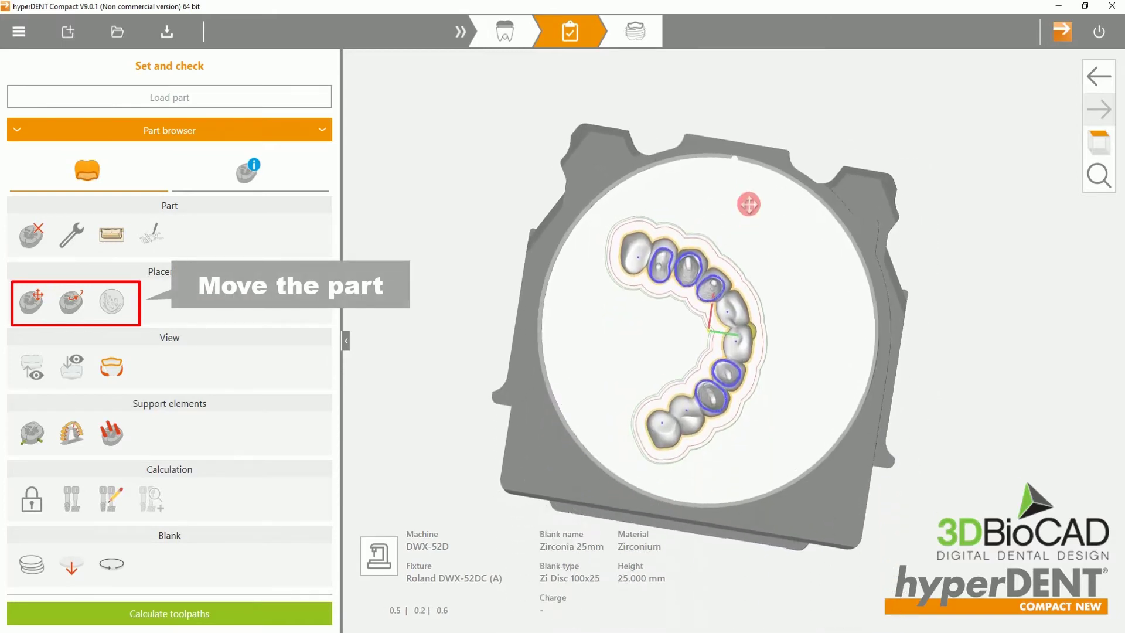
pyautogui.click(29, 302)
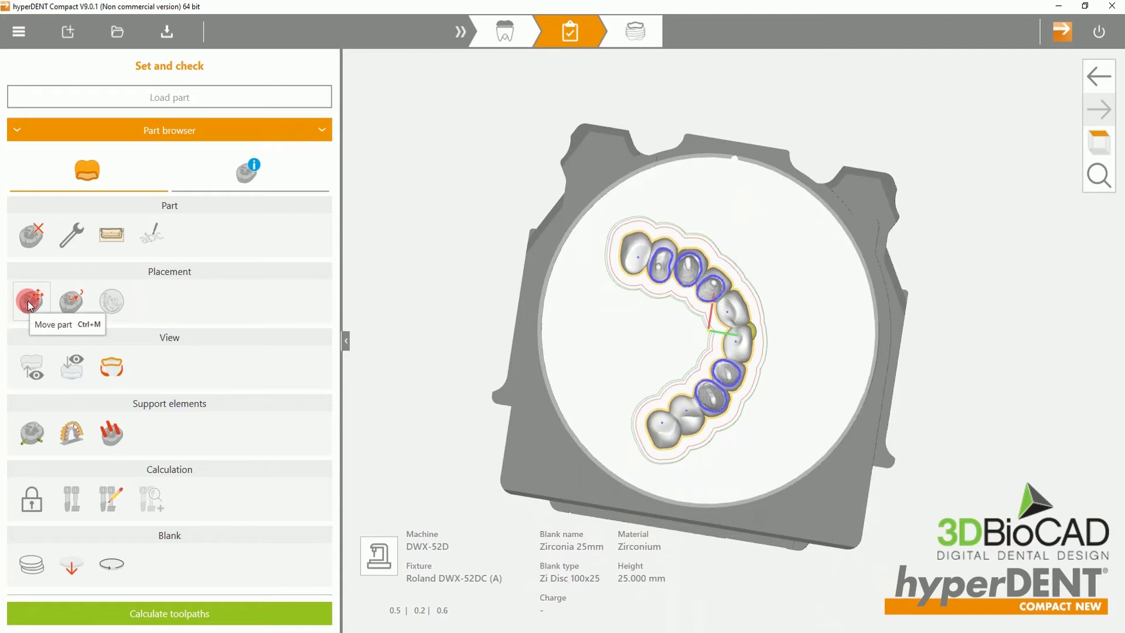
pyautogui.click(29, 302)
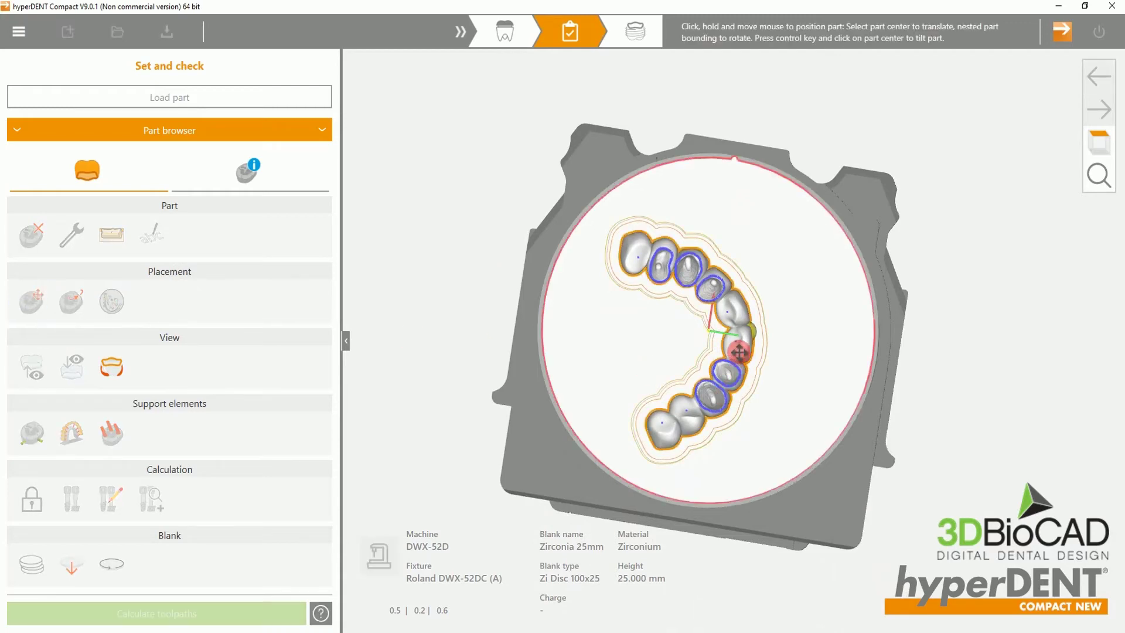
pyautogui.click(769, 413)
pyautogui.moveTo(741, 350); pyautogui.dragTo(835, 339)
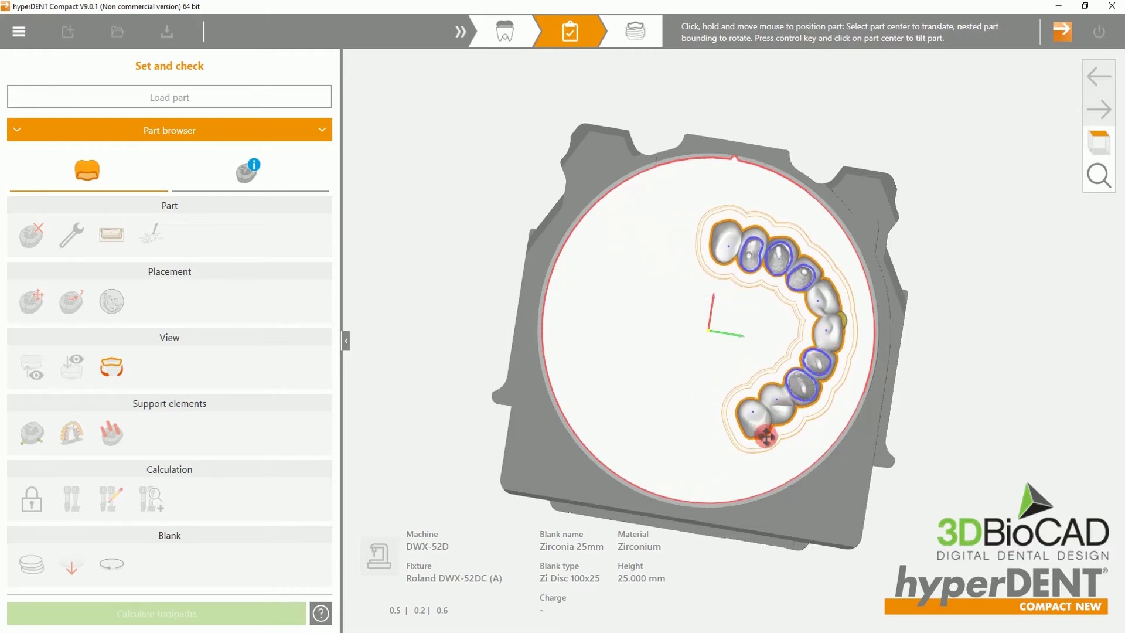
# Rotate and reposition the bridge so that the front of its arch lies along the blank's edge near the notch.
pyautogui.moveTo(756, 445); pyautogui.dragTo(800, 422)
pyautogui.moveTo(810, 295); pyautogui.dragTo(758, 234)
pyautogui.moveTo(794, 358); pyautogui.dragTo(818, 343)
pyautogui.moveTo(746, 239); pyautogui.dragTo(742, 222)
pyautogui.click(690, 350)
pyautogui.moveTo(691, 347); pyautogui.dragTo(658, 261)
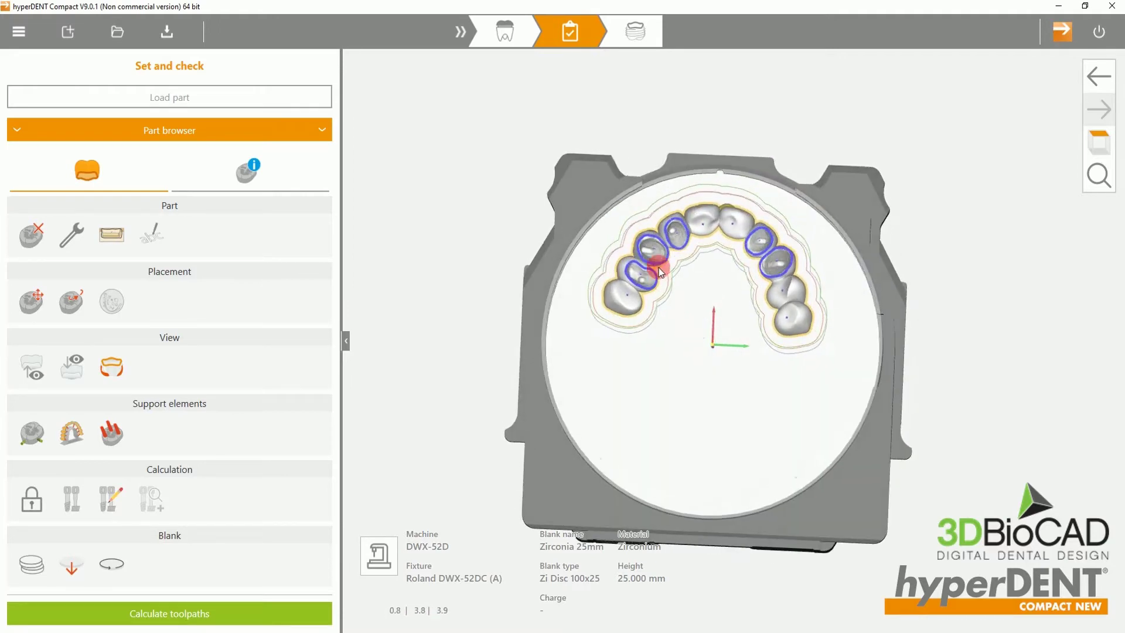
# Set the second tooth's margin line insertion direction from a view into its cavity, about 12.2° around x and 0.3° around y.
pyautogui.scroll(5, 655, 266)
pyautogui.scroll(3, 657, 286)
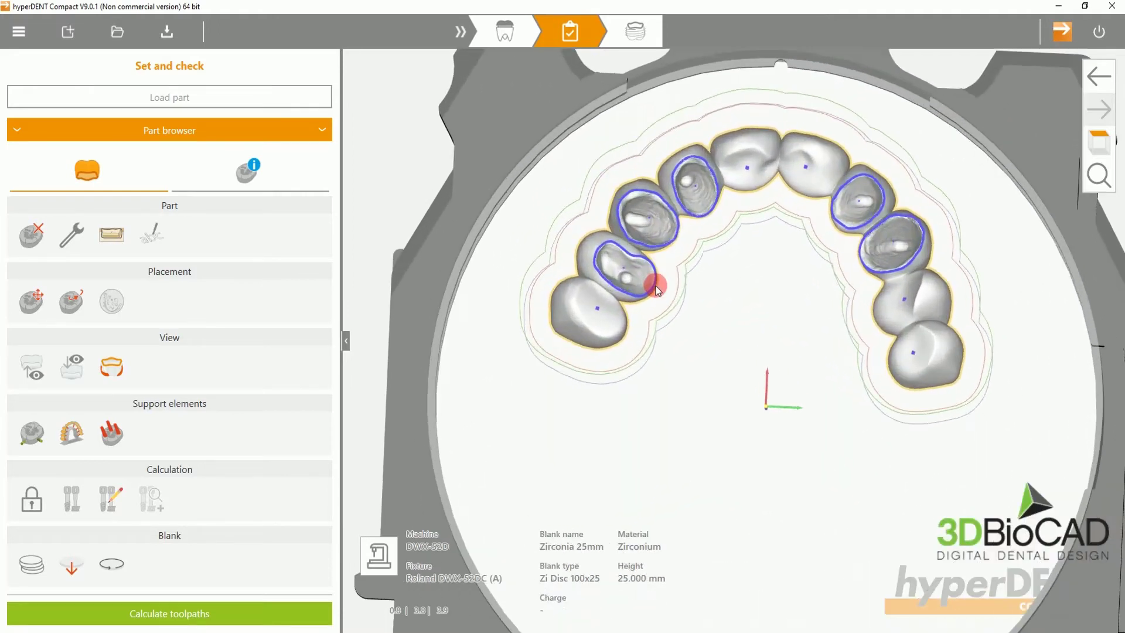
pyautogui.click(633, 252)
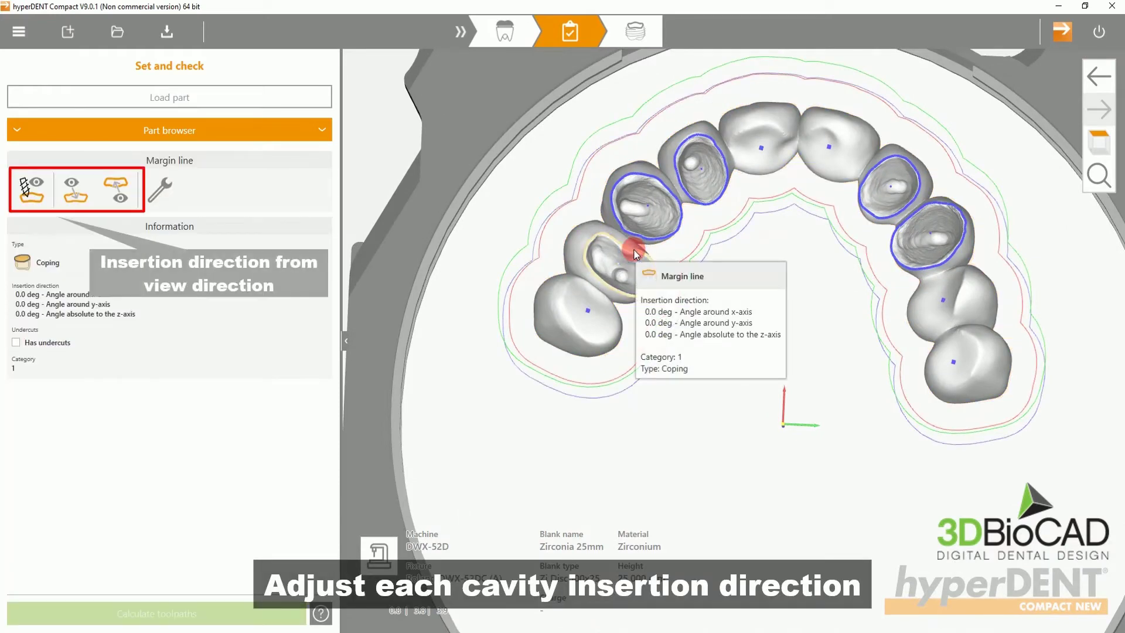
pyautogui.click(33, 194)
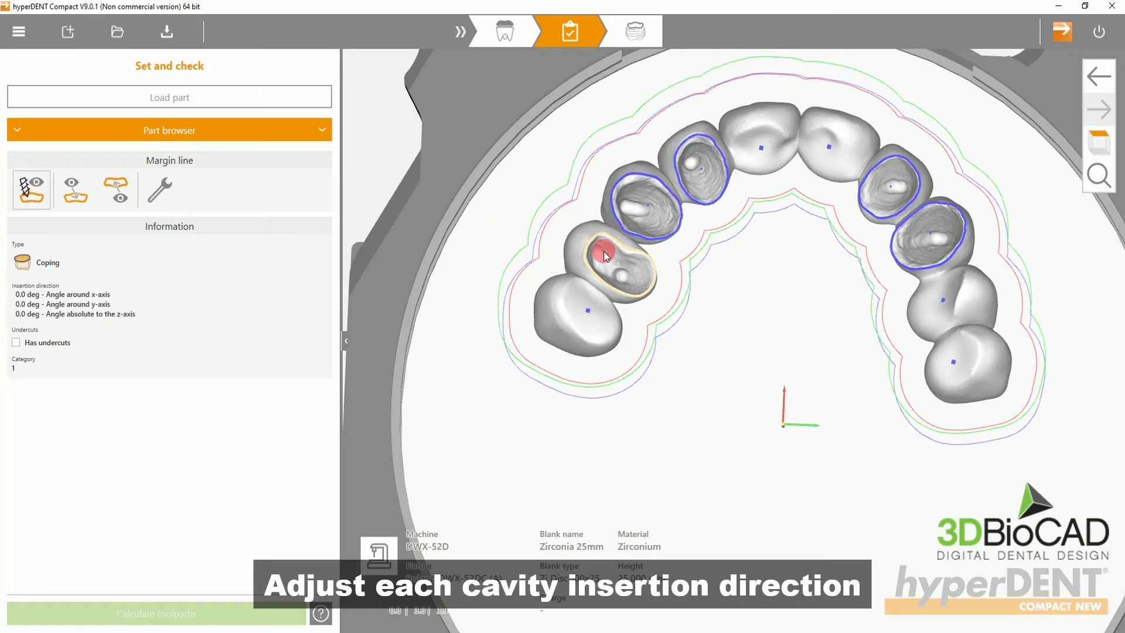
pyautogui.click(650, 286)
pyautogui.scroll(5, 636, 273)
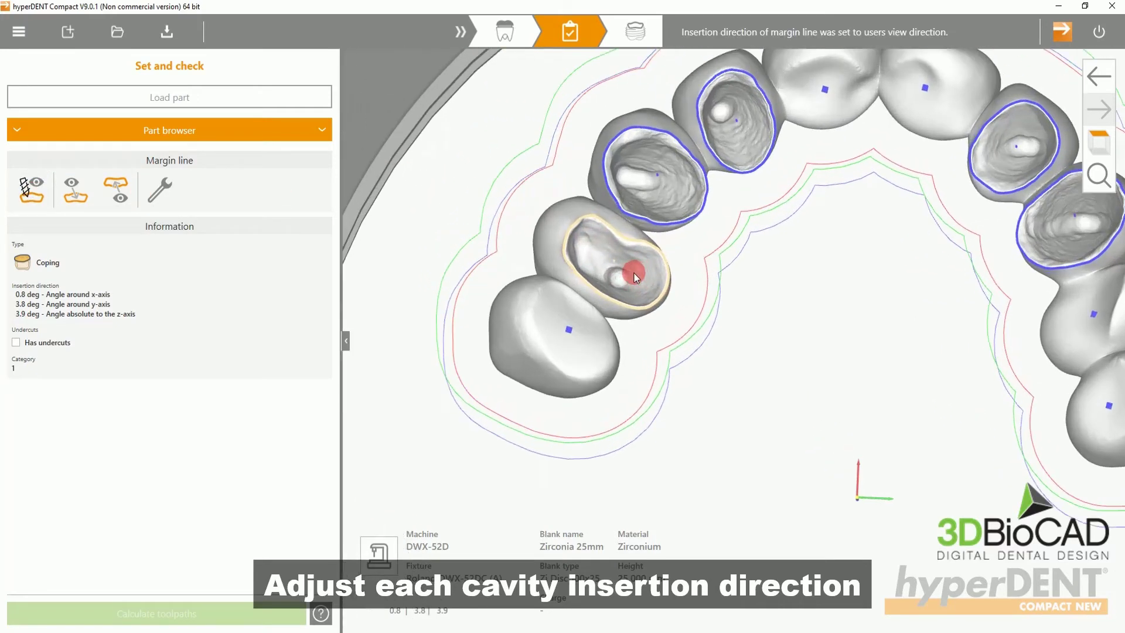
pyautogui.moveTo(632, 273); pyautogui.dragTo(658, 352)
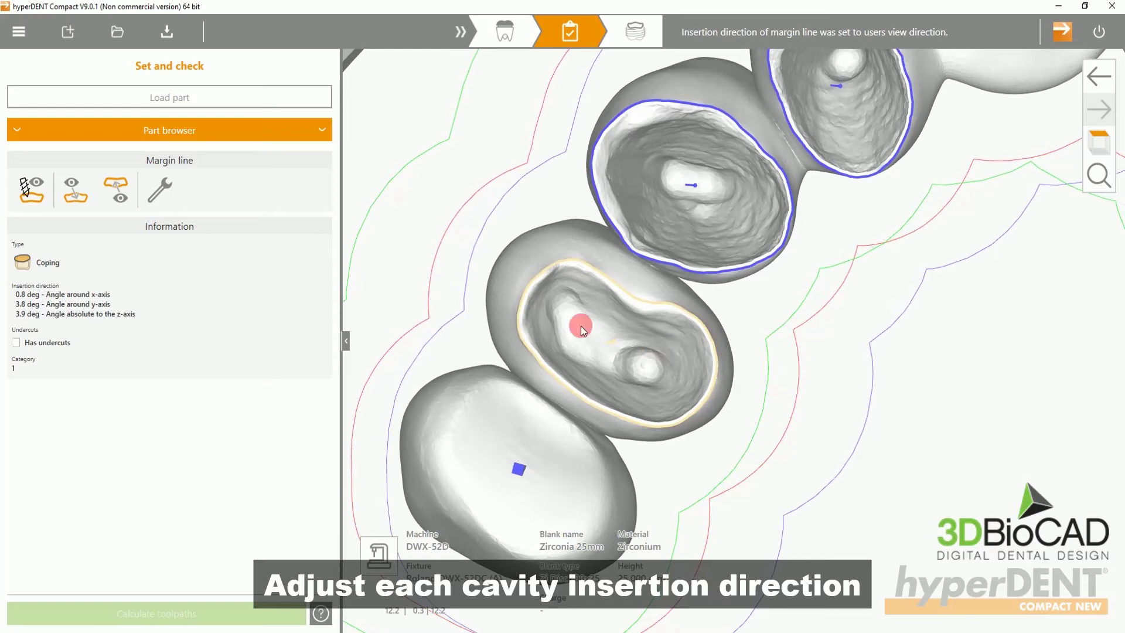
pyautogui.click(32, 189)
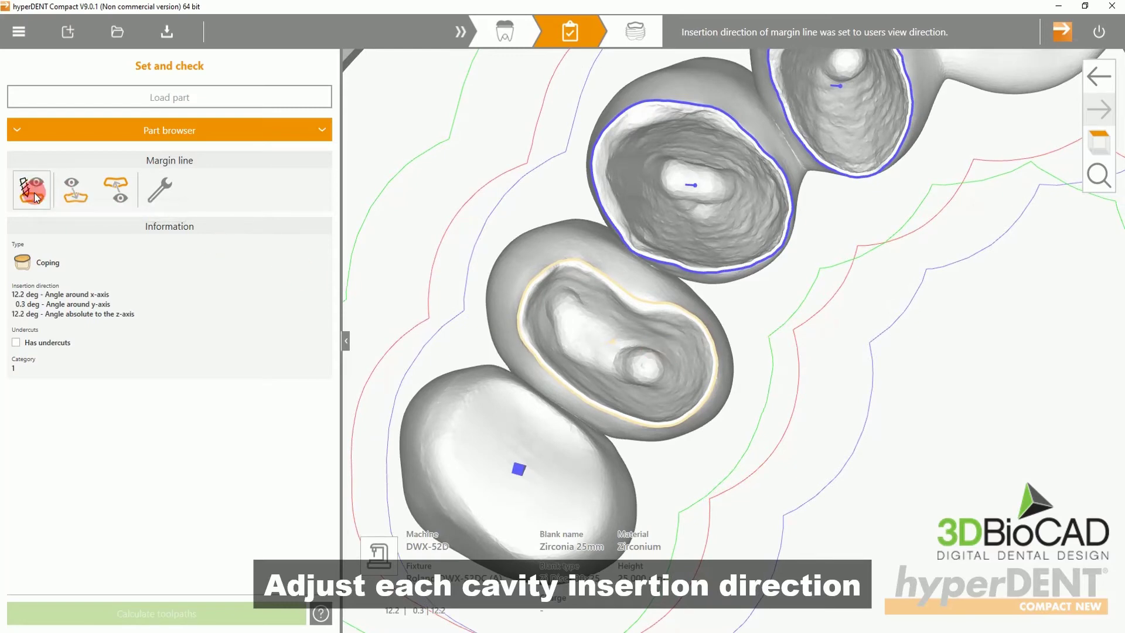
pyautogui.click(841, 320)
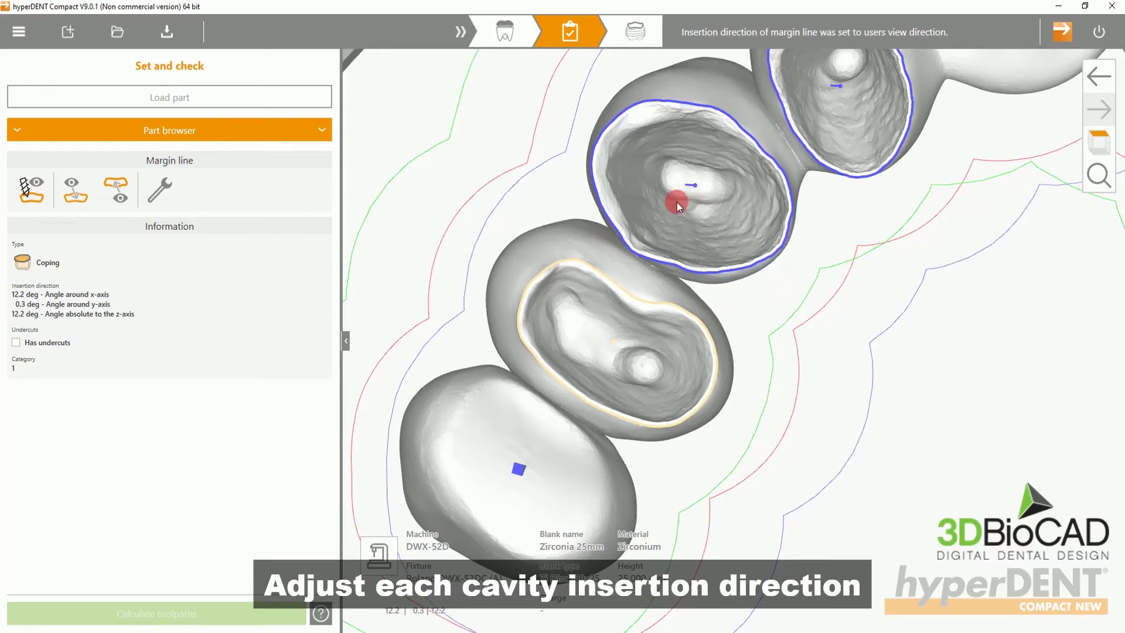
# Set the third tooth's margin line insertion direction from a view into its cavity, about 12.4° around x and 5.4° around y.
pyautogui.click(676, 178)
pyautogui.moveTo(675, 175); pyautogui.dragTo(646, 311, button='middle')
pyautogui.scroll(-2, 646, 312)
pyautogui.scroll(4, 646, 312)
pyautogui.scroll(6, 646, 311)
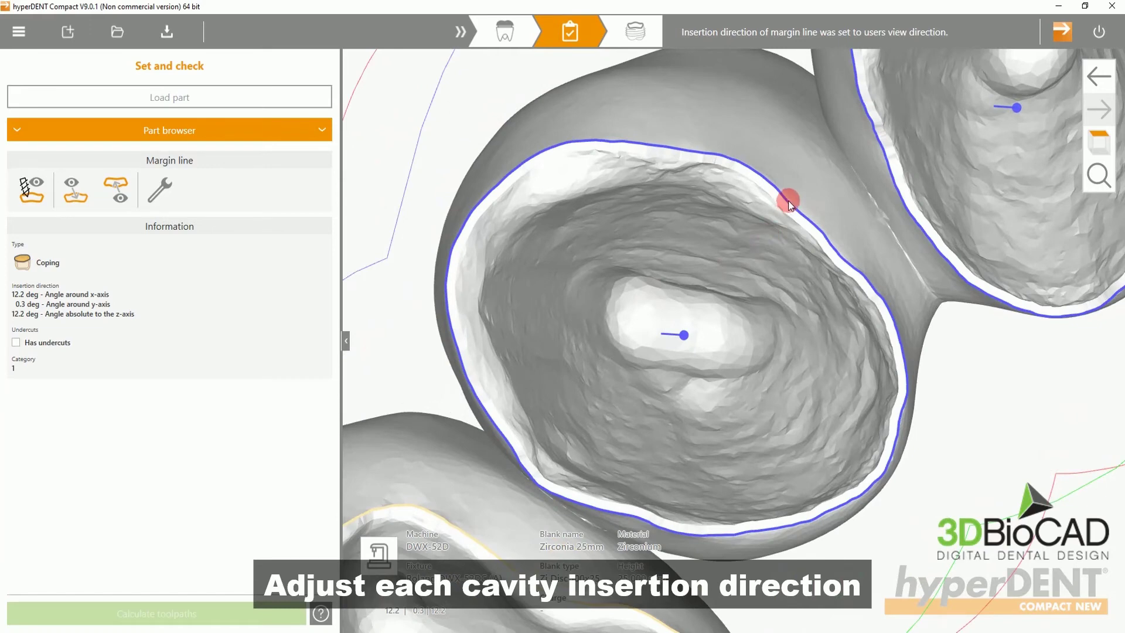
pyautogui.click(789, 200)
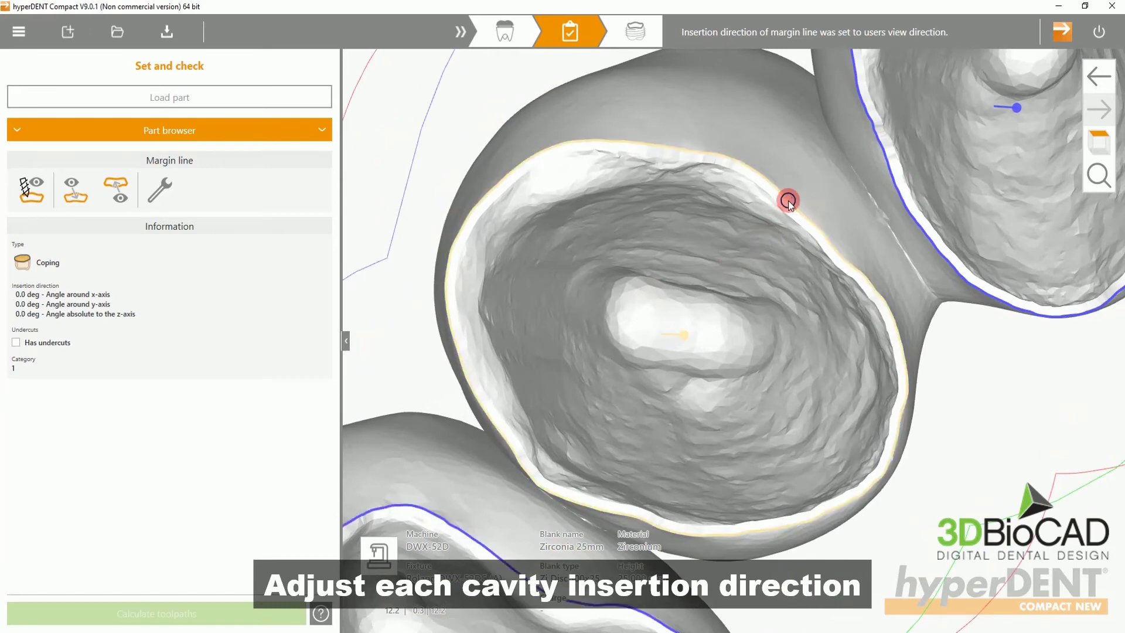
pyautogui.moveTo(785, 230); pyautogui.dragTo(785, 223, button='right')
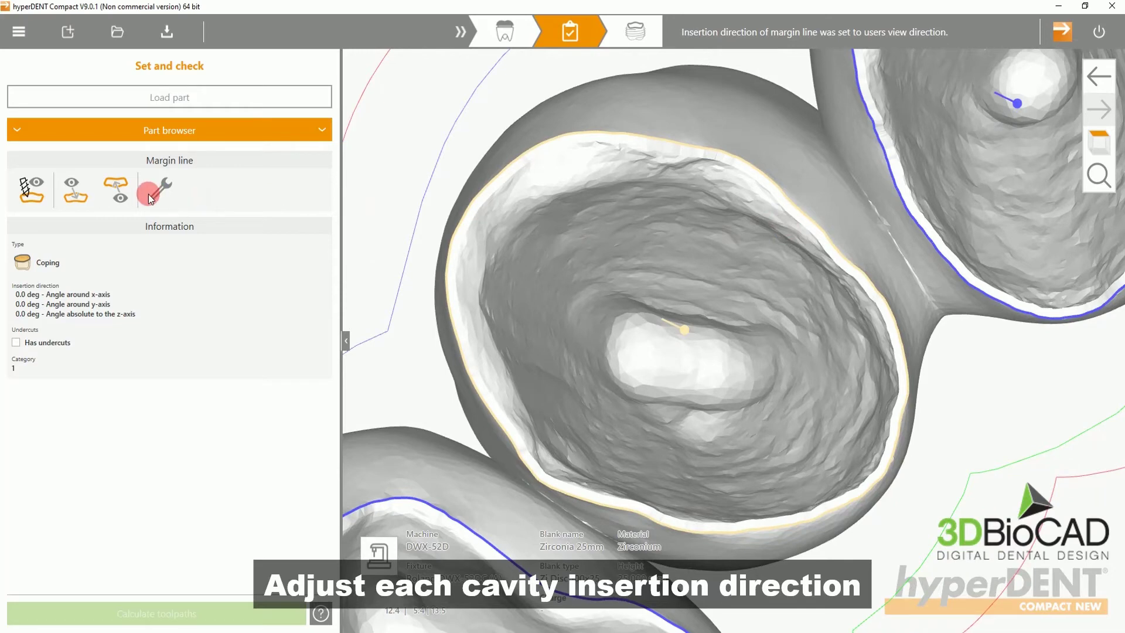
pyautogui.click(33, 190)
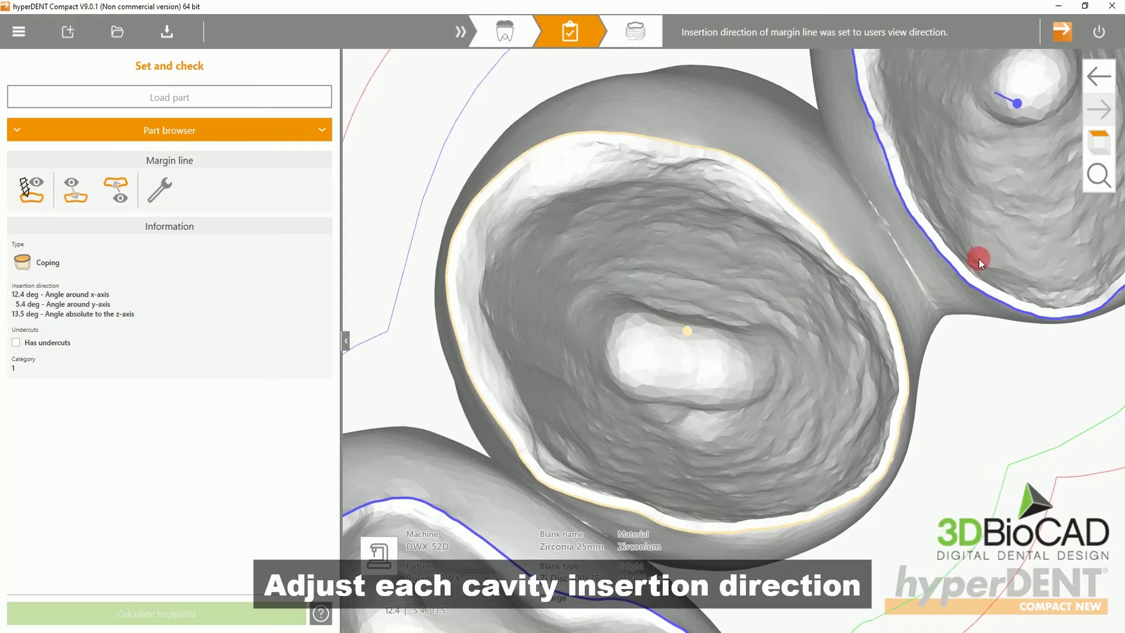
# Set the fourth tooth's margin line insertion direction from a view into its cavity, about 11.6° around x and 8.5° around y.
pyautogui.click(948, 261)
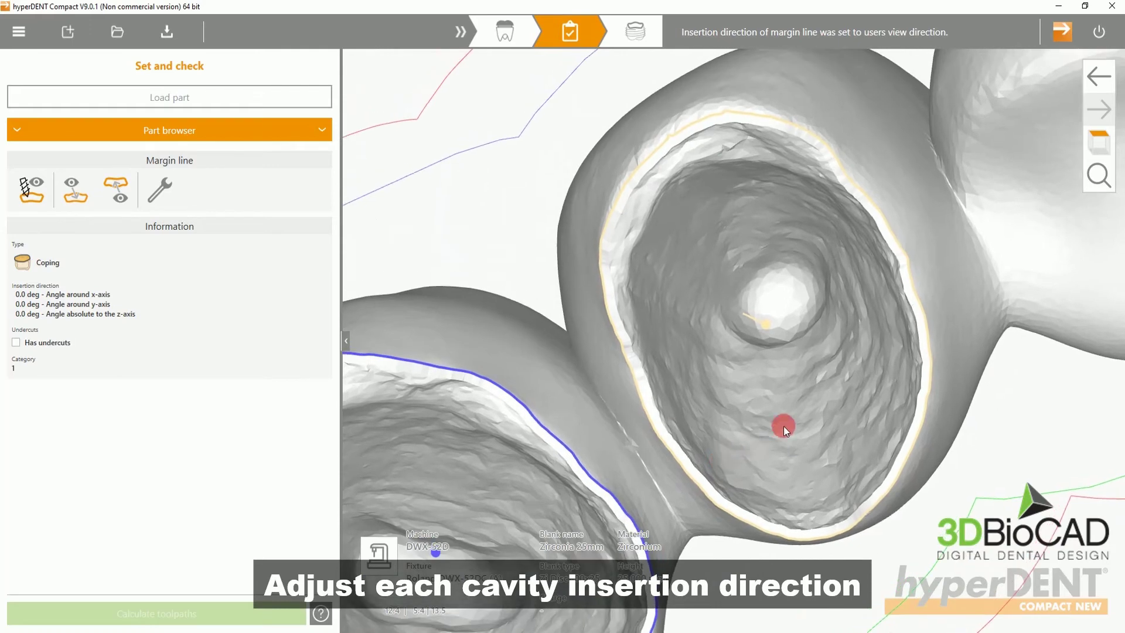
pyautogui.moveTo(784, 427); pyautogui.dragTo(795, 407, button='right')
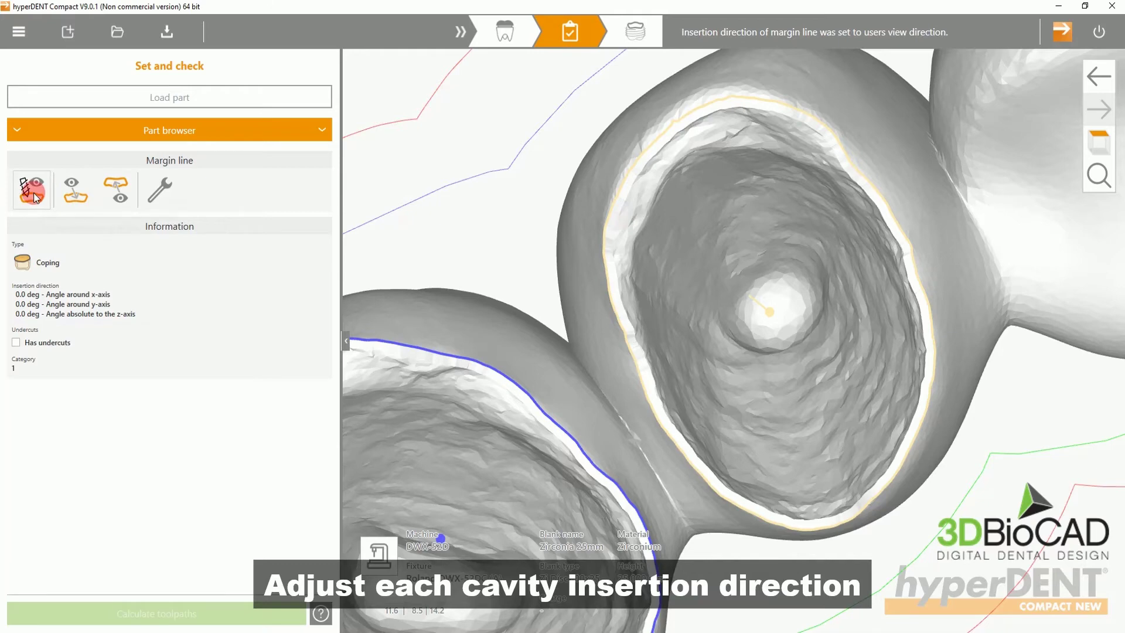
pyautogui.click(34, 195)
pyautogui.click(760, 253)
# Set the seventh tooth's margin line insertion direction from a view into its cavity, about 6.2° around x and 3.8° around y.
pyautogui.moveTo(931, 258); pyautogui.dragTo(603, 243)
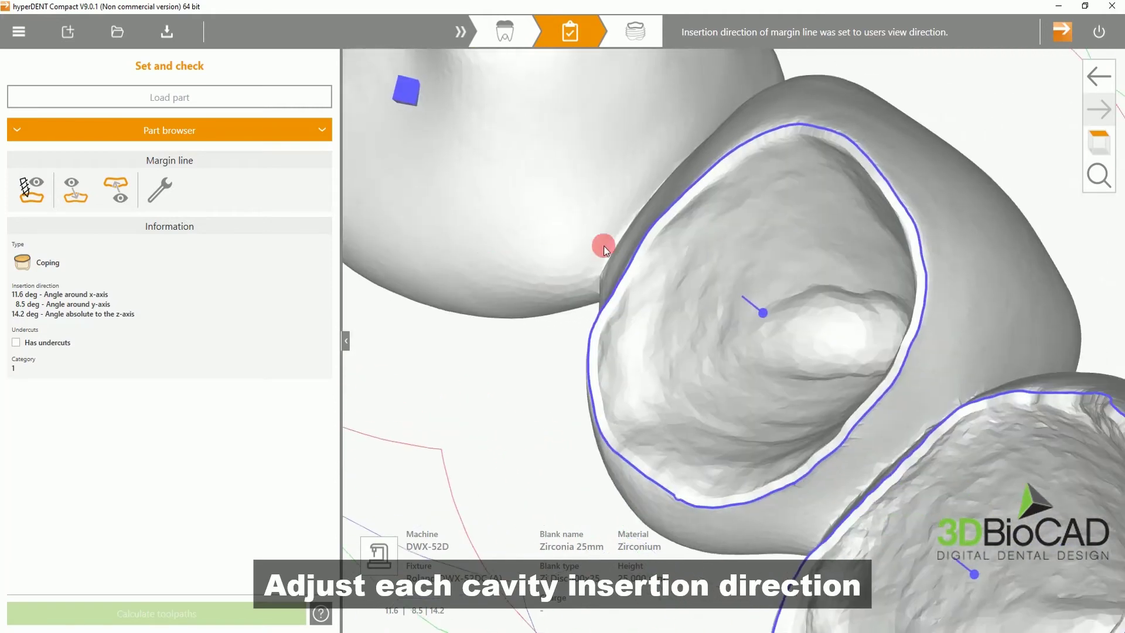
pyautogui.click(691, 191)
pyautogui.moveTo(691, 186); pyautogui.dragTo(713, 226)
pyautogui.click(26, 190)
pyautogui.click(25, 189)
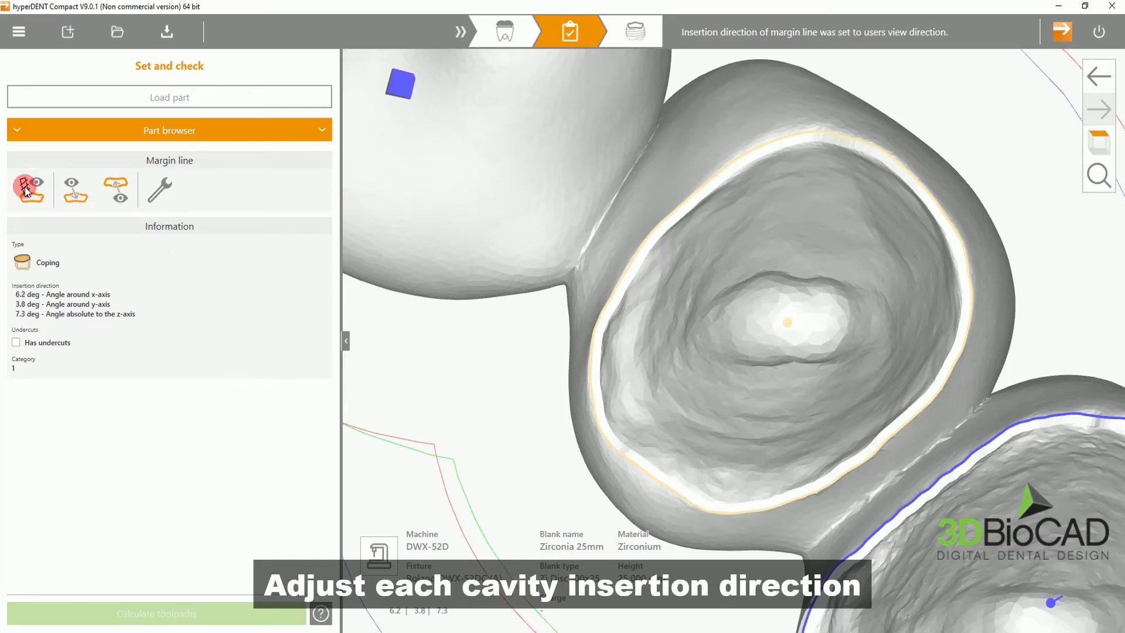
# Set the eighth tooth's margin line insertion direction from a view into its cavity, about 7.8° around x and 1.9° around y.
pyautogui.moveTo(736, 472); pyautogui.dragTo(487, 205)
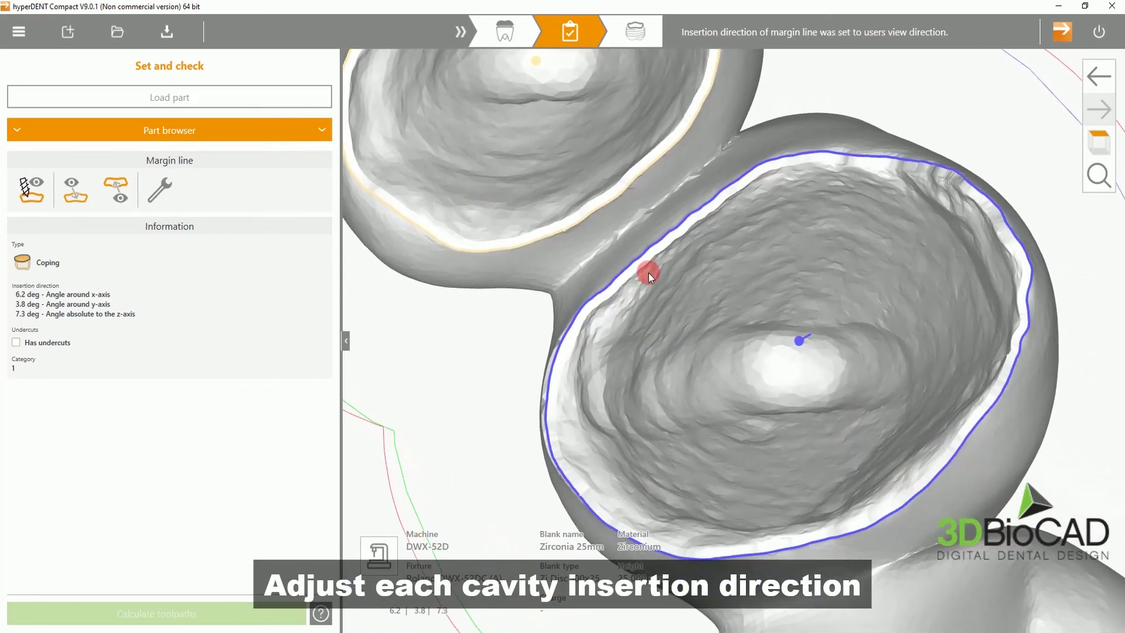
pyautogui.click(648, 252)
pyautogui.moveTo(663, 275); pyautogui.dragTo(667, 285, button='middle')
pyautogui.moveTo(667, 284); pyautogui.dragTo(667, 285)
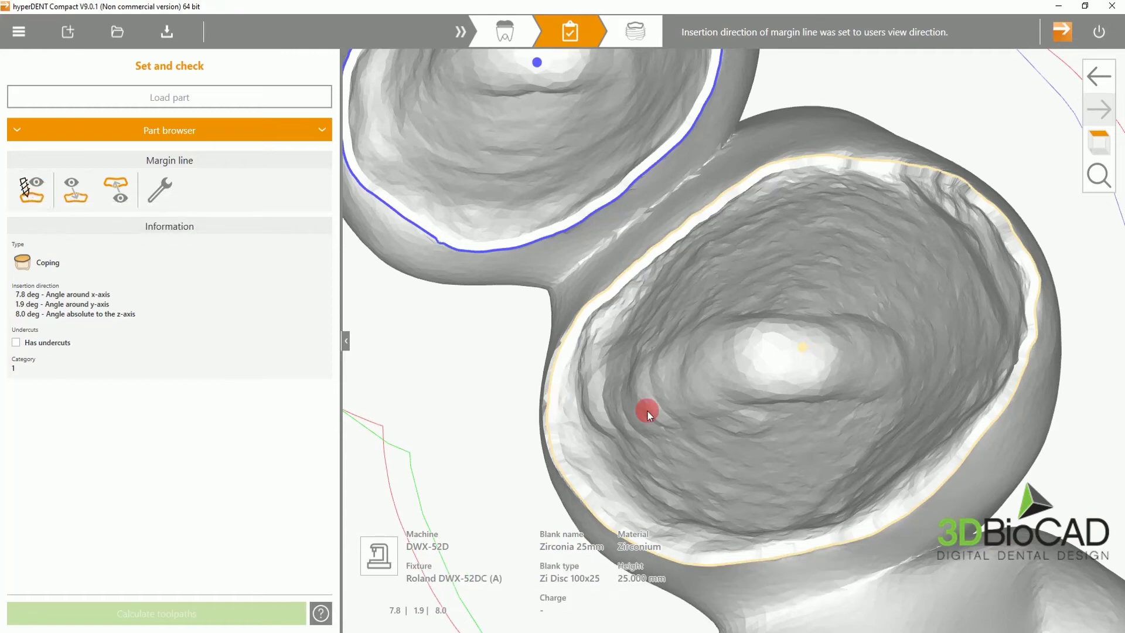
# Select the sample bridge from its occlusal side and start placing connectors on it in manual mode.
pyautogui.scroll(-5, 648, 412)
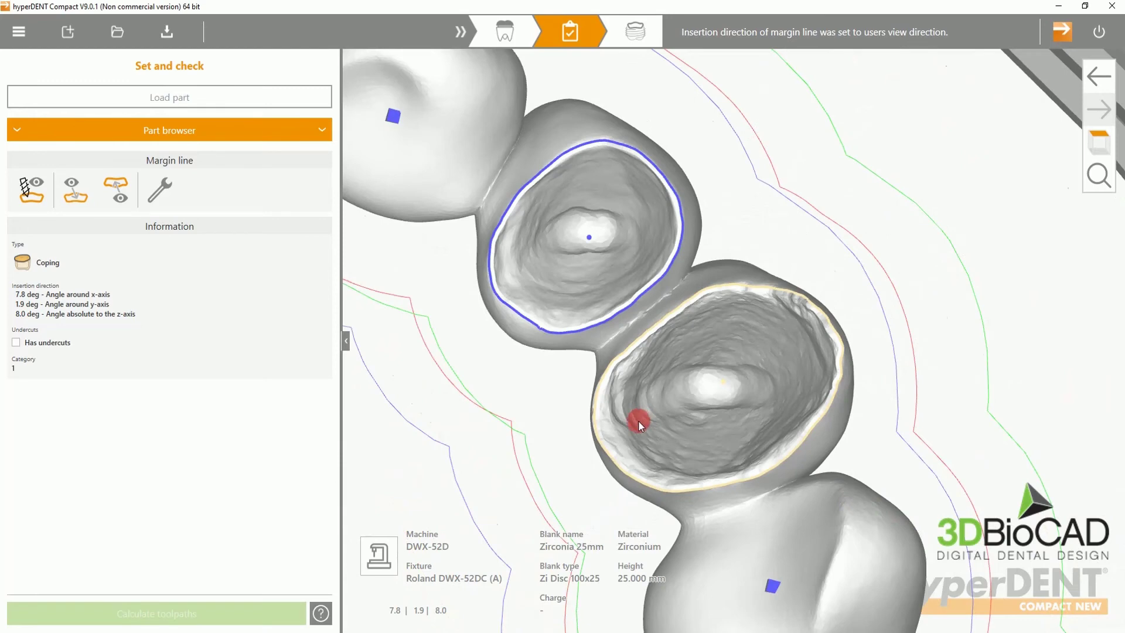
pyautogui.scroll(-8, 638, 421)
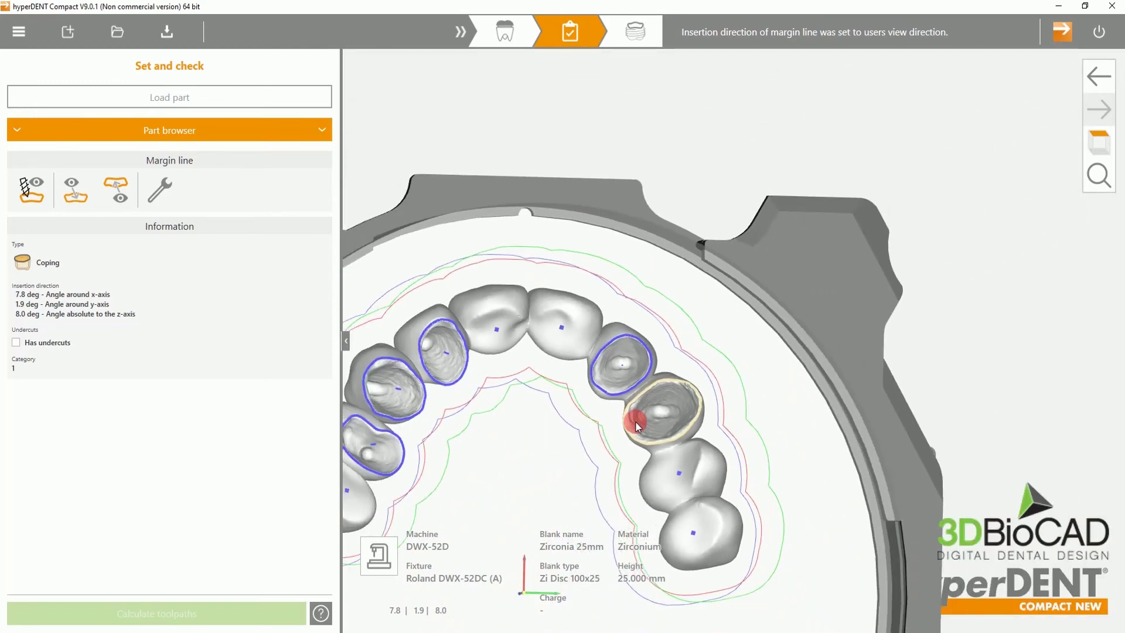
pyautogui.scroll(-6, 635, 421)
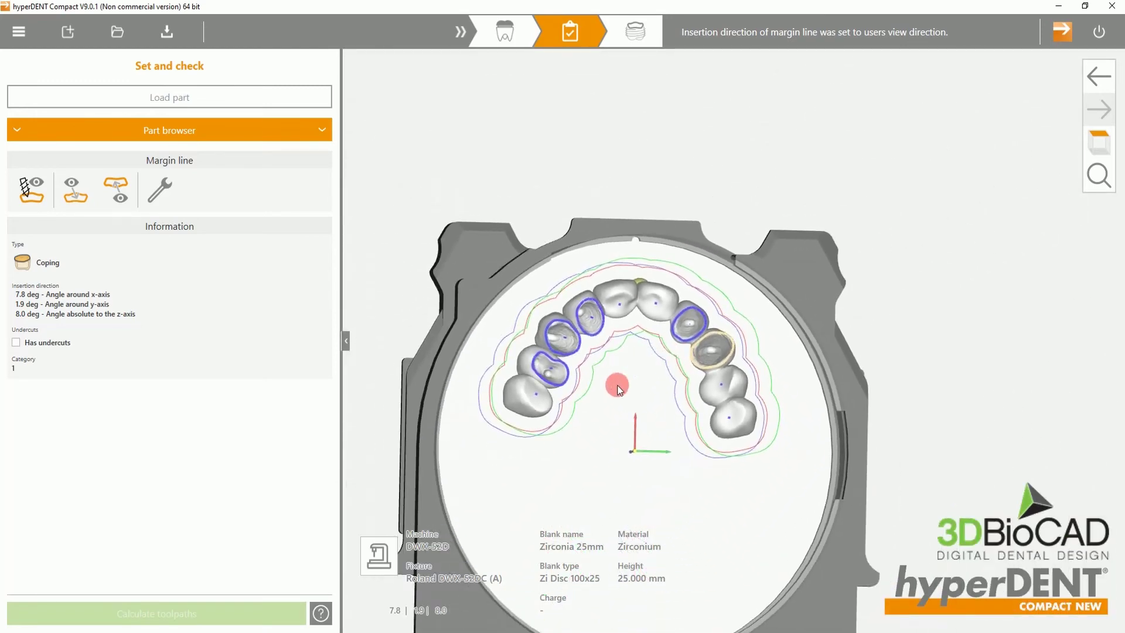
pyautogui.click(593, 428)
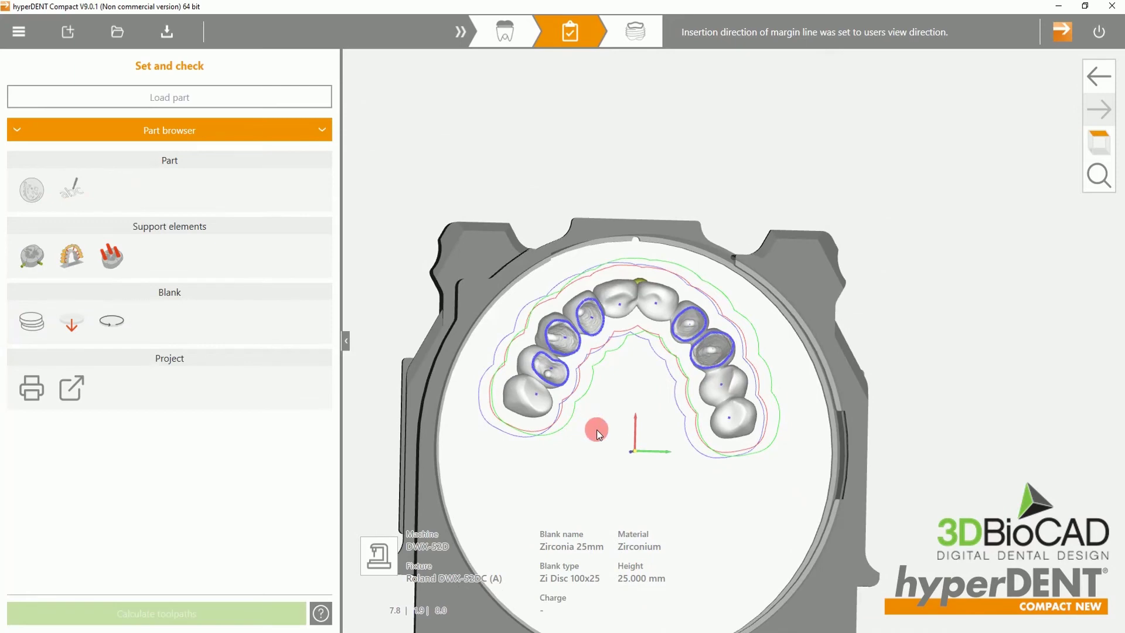
pyautogui.moveTo(788, 465); pyautogui.dragTo(577, 448, button='right')
pyautogui.moveTo(889, 447); pyautogui.dragTo(774, 432, button='middle')
pyautogui.moveTo(774, 430)
pyautogui.mouseDown()
pyautogui.moveTo(795, 414)
pyautogui.moveTo(774, 409)
pyautogui.moveTo(782, 415)
pyautogui.mouseUp()
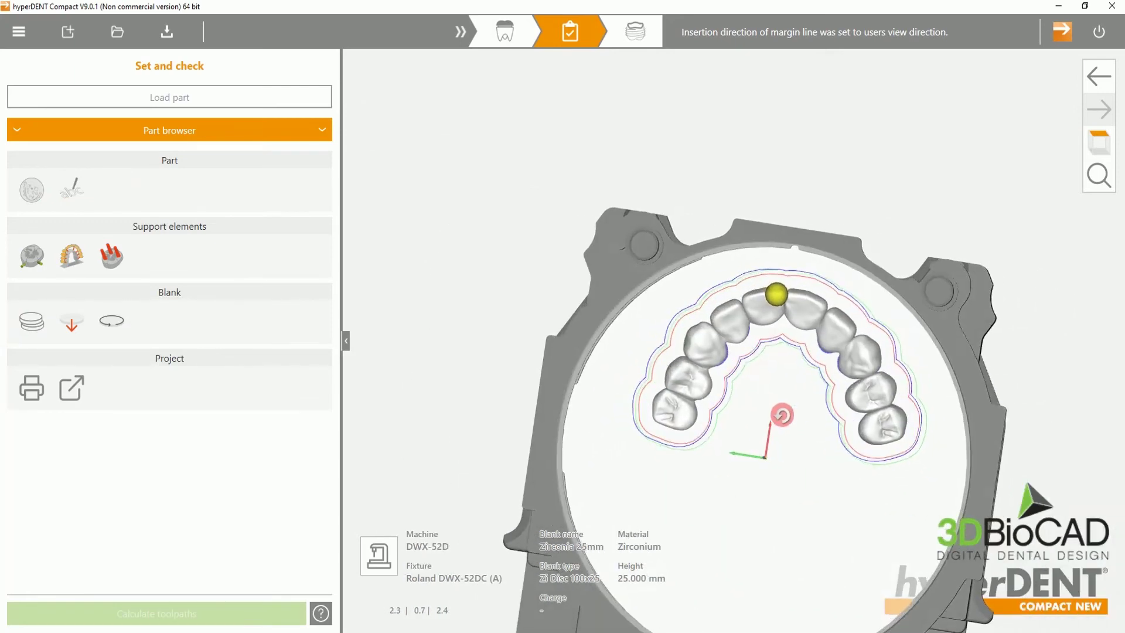
pyautogui.click(832, 339)
pyautogui.moveTo(830, 436); pyautogui.dragTo(774, 405, button='right')
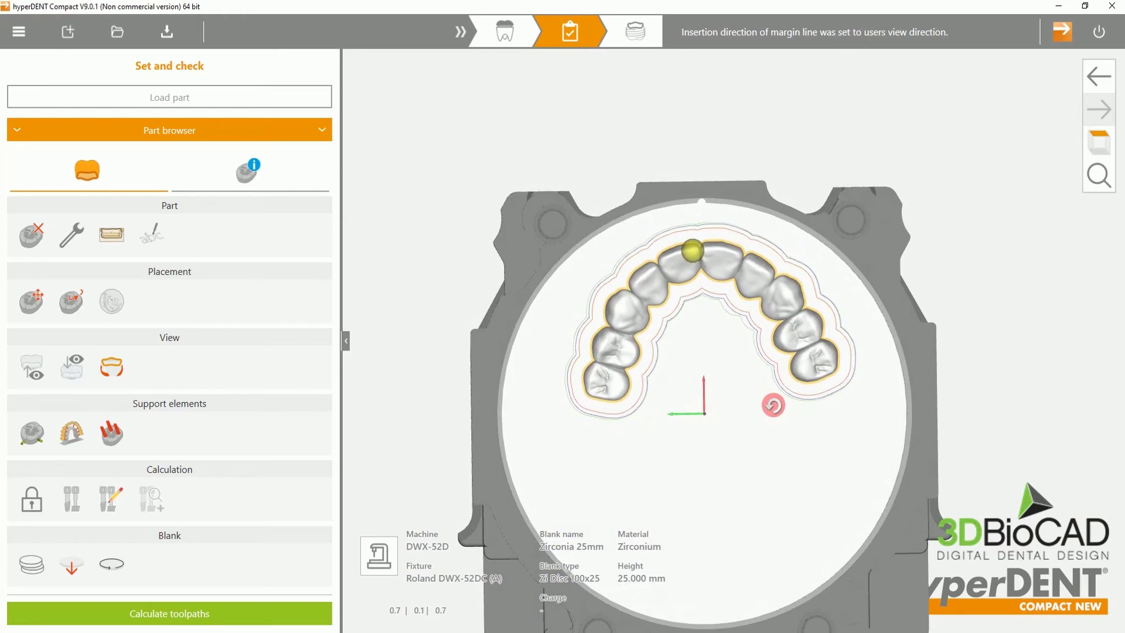
pyautogui.click(26, 436)
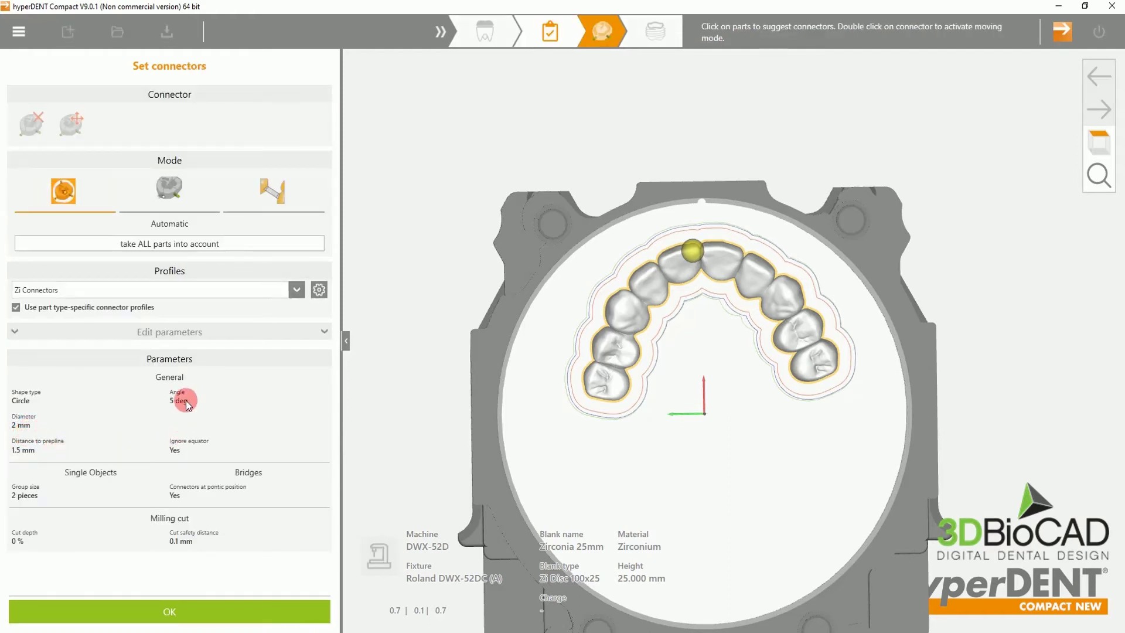
pyautogui.click(174, 195)
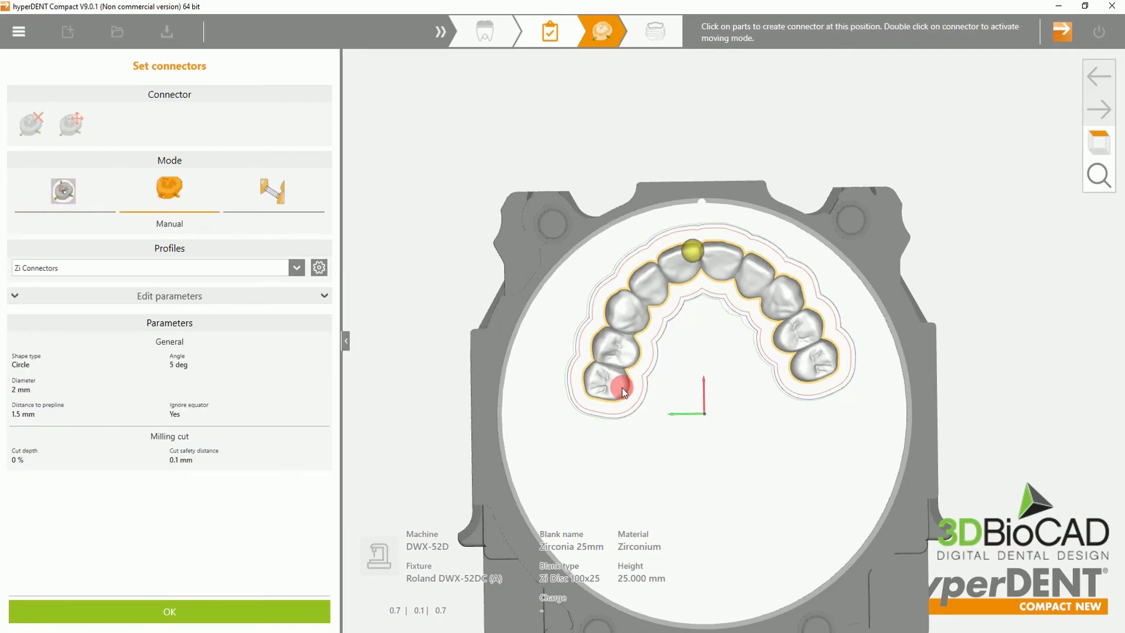
# Place a 2 mm connector on the inner side of the arch's left end molar, along the green guide line.
pyautogui.moveTo(708, 388); pyautogui.dragTo(658, 385, button='right')
pyautogui.scroll(3, 659, 384)
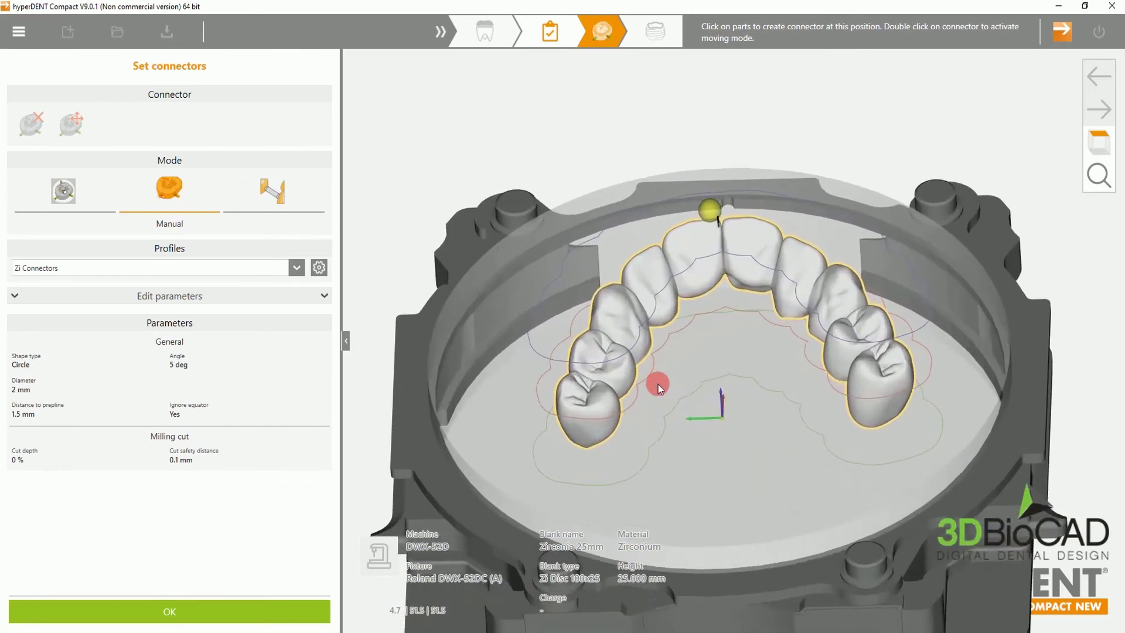
pyautogui.scroll(5, 657, 389)
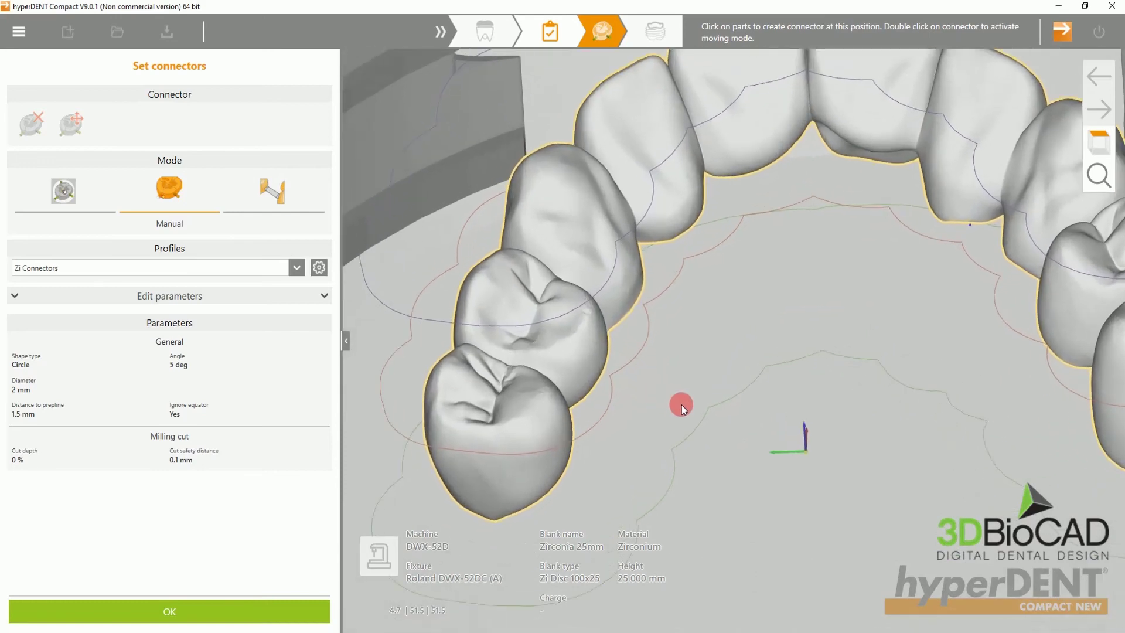
pyautogui.moveTo(681, 406); pyautogui.dragTo(652, 402, button='right')
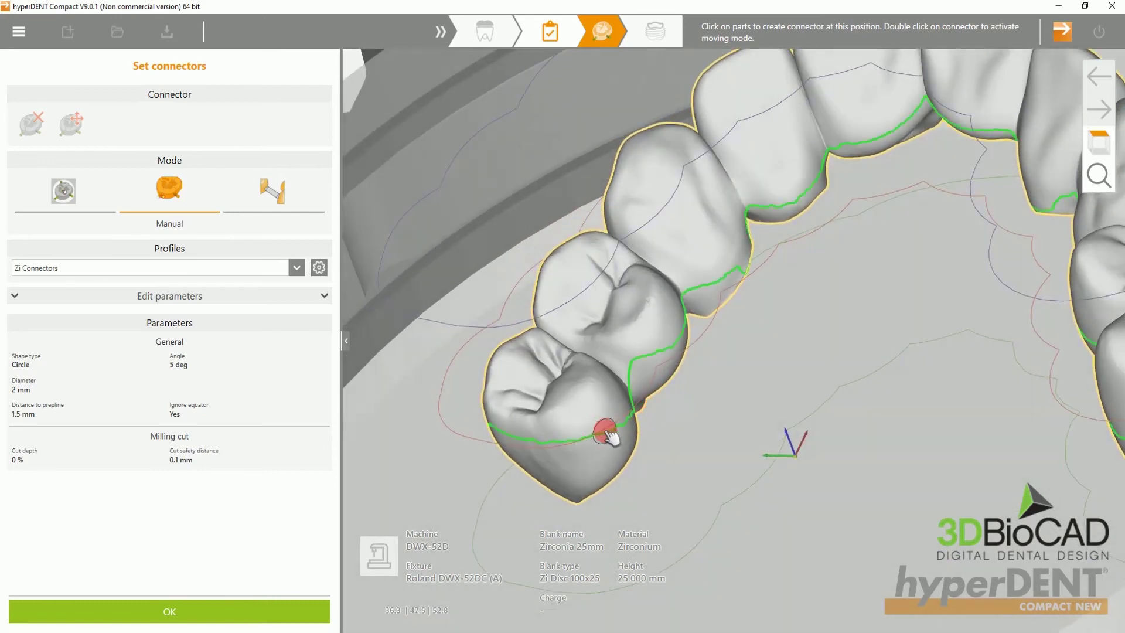
pyautogui.click(613, 430)
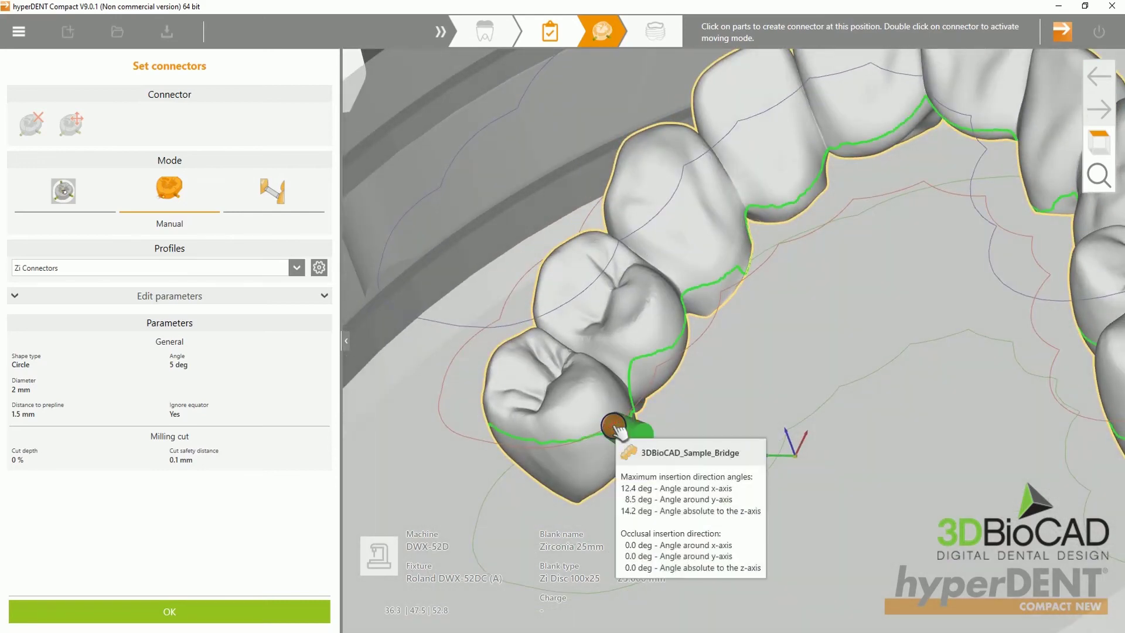
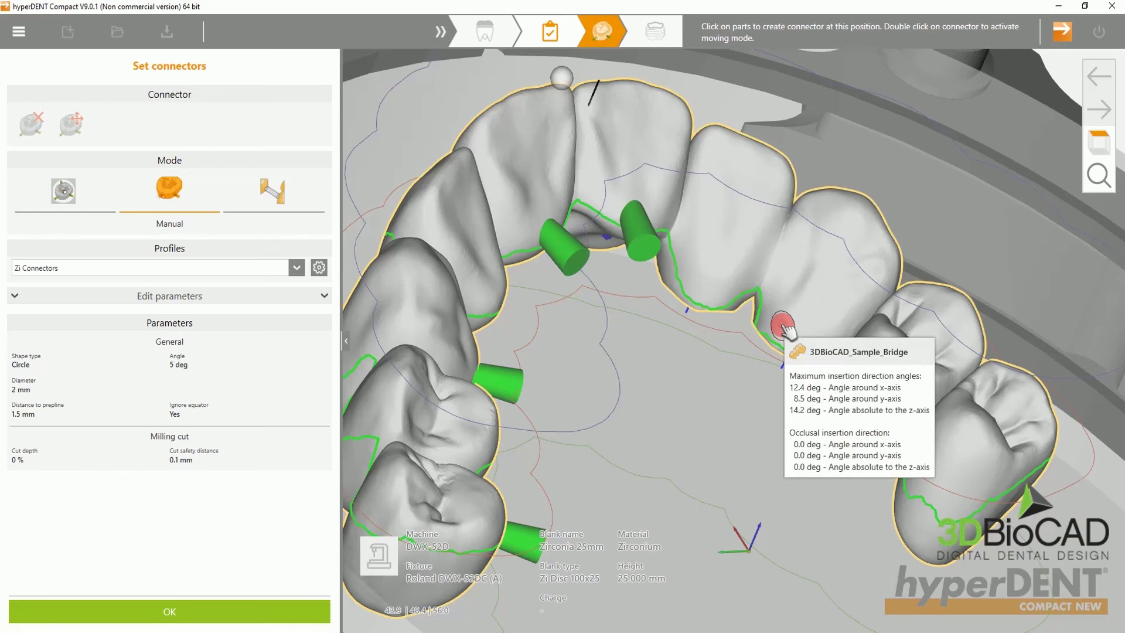
# Place inner-side connectors on the third tooth from the end and on the end molar of the arch's right arm.
pyautogui.click(784, 326)
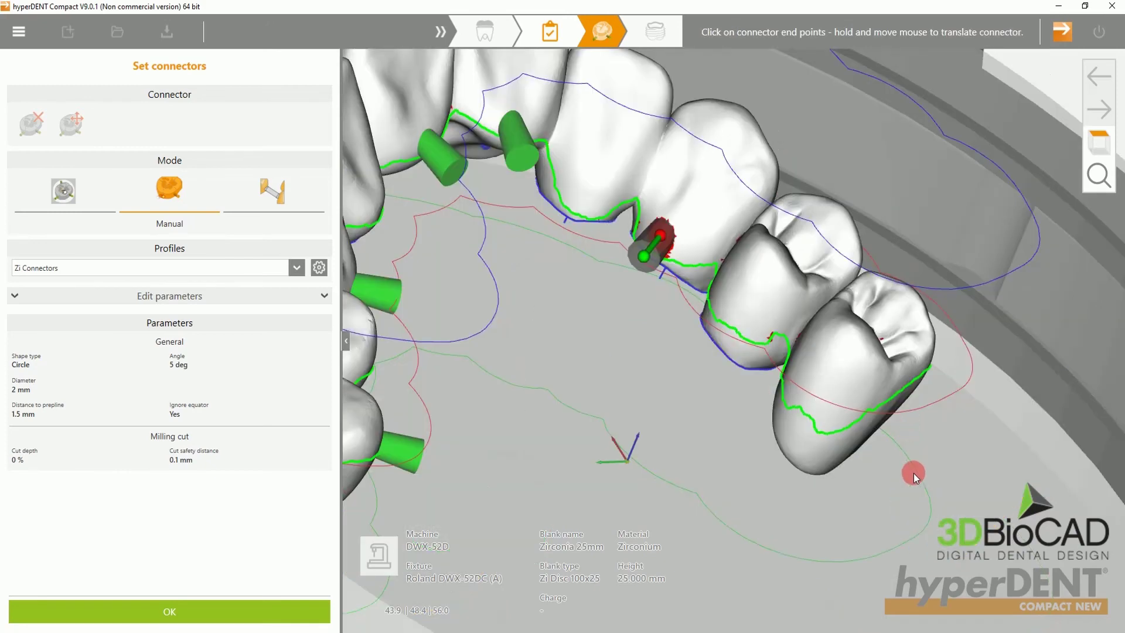
pyautogui.moveTo(913, 473); pyautogui.dragTo(803, 382, button='middle')
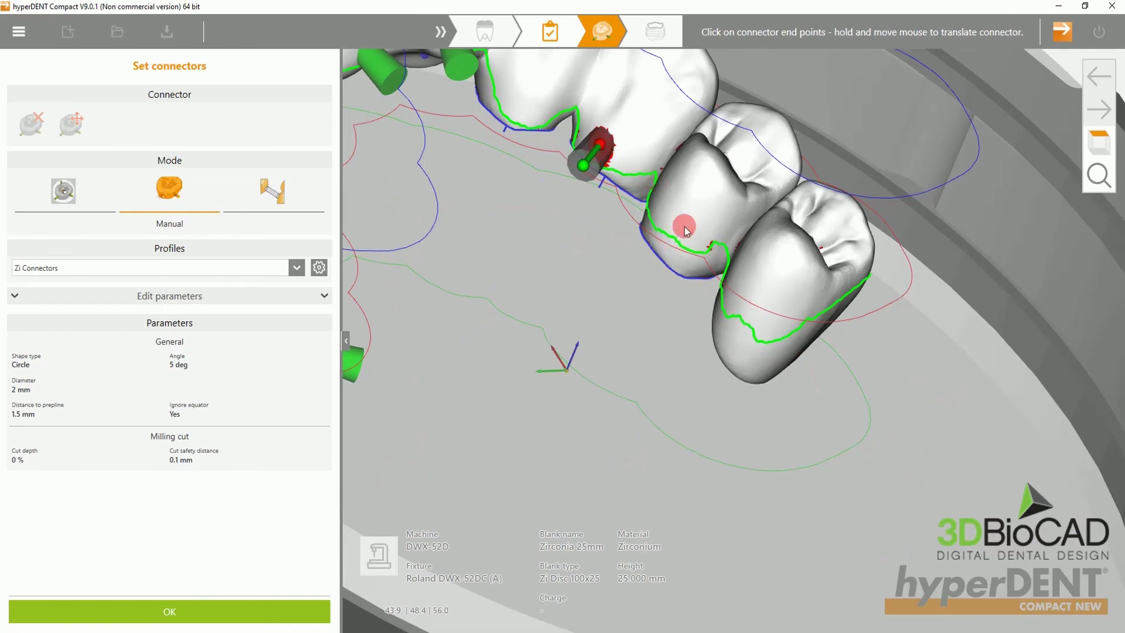
pyautogui.click(743, 316)
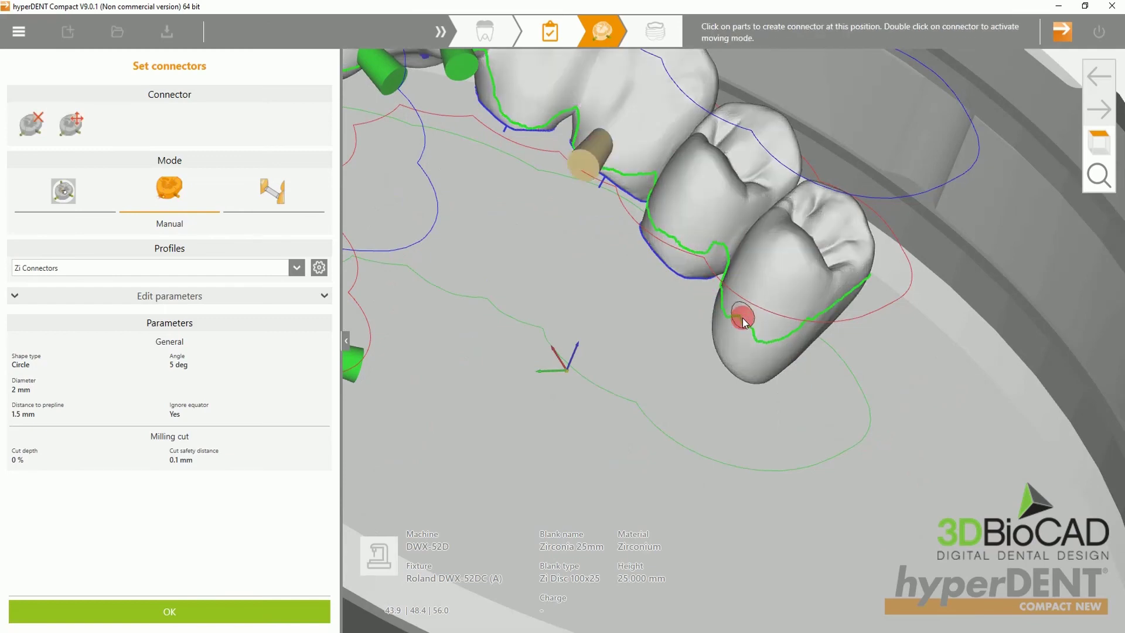
pyautogui.click(746, 321)
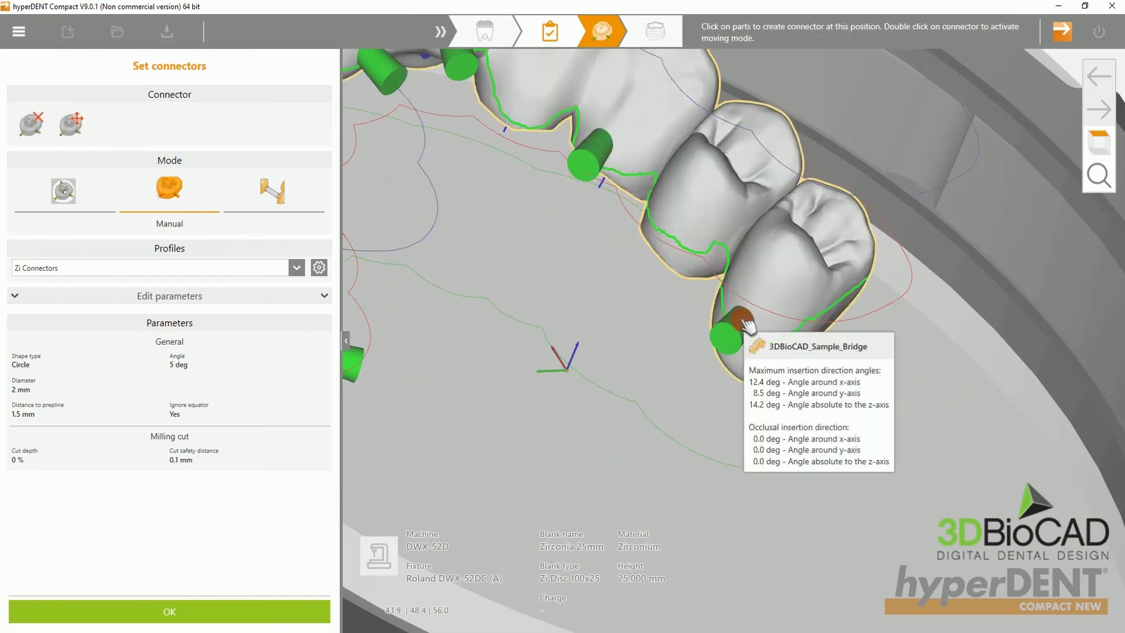
pyautogui.doubleClick(897, 324)
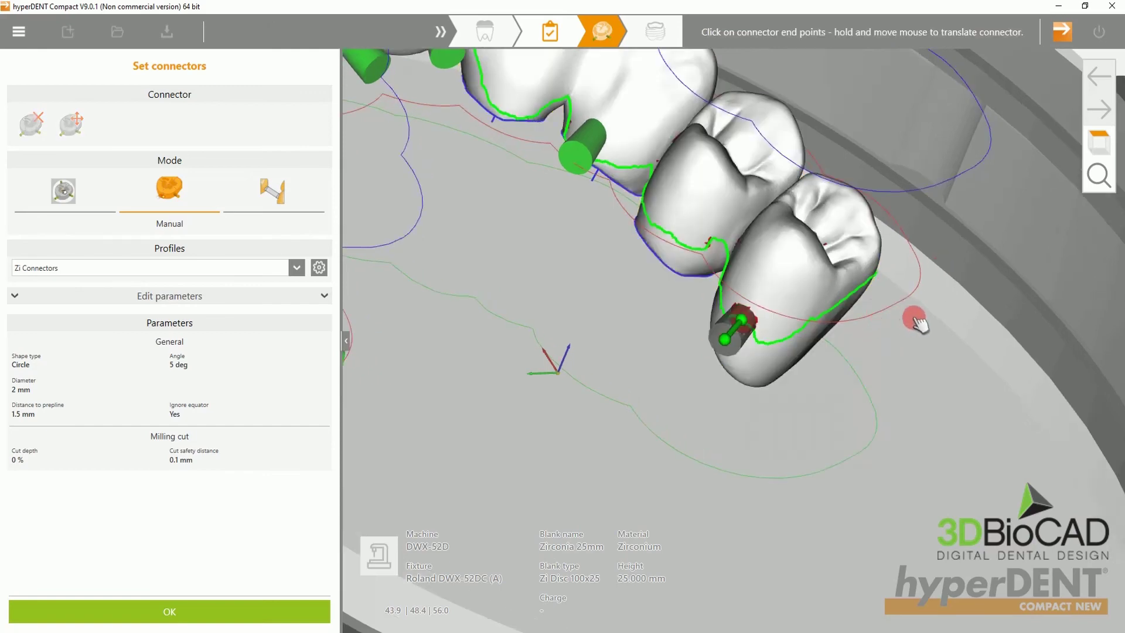
# Place a connector on the outer side of the right arm's end molar, along the green guide line.
pyautogui.moveTo(918, 320)
pyautogui.mouseDown(button='right')
pyautogui.moveTo(861, 321)
pyautogui.moveTo(919, 316)
pyautogui.mouseUp(button='right')
pyautogui.moveTo(892, 332); pyautogui.dragTo(565, 352, button='middle')
pyautogui.moveTo(566, 351); pyautogui.dragTo(870, 321)
pyautogui.moveTo(870, 321); pyautogui.dragTo(867, 318, button='right')
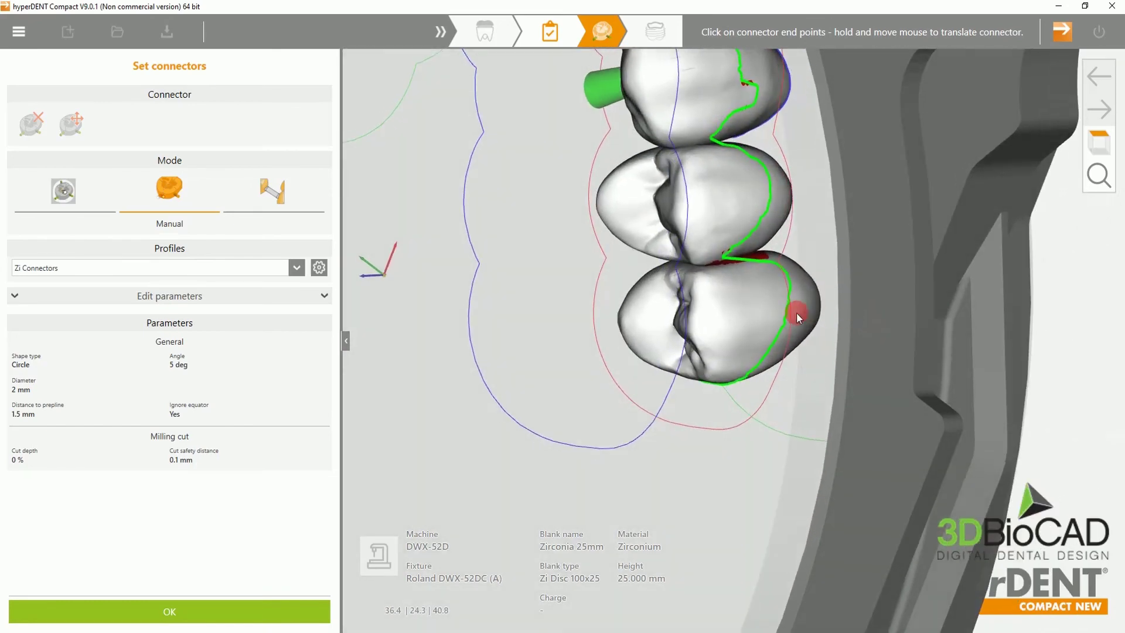
pyautogui.click(787, 311)
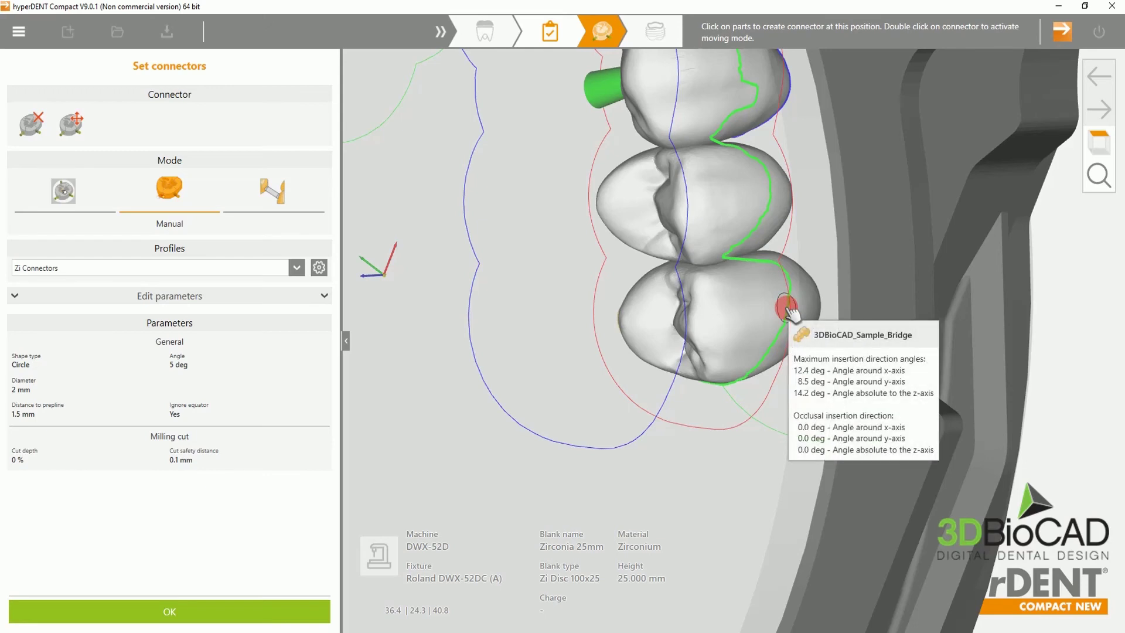
pyautogui.click(791, 314)
pyautogui.scroll(5, 769, 259)
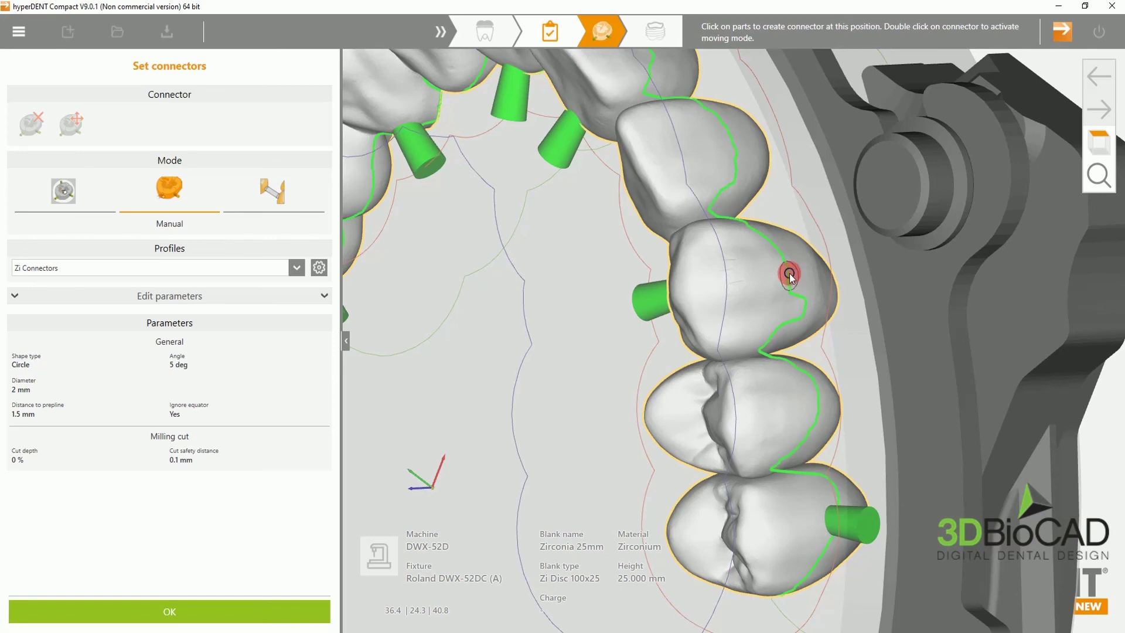
# Place outer-side connectors on the right arm's third tooth from the end and on the right central incisor.
pyautogui.click(789, 273)
pyautogui.moveTo(775, 274); pyautogui.dragTo(875, 519, button='middle')
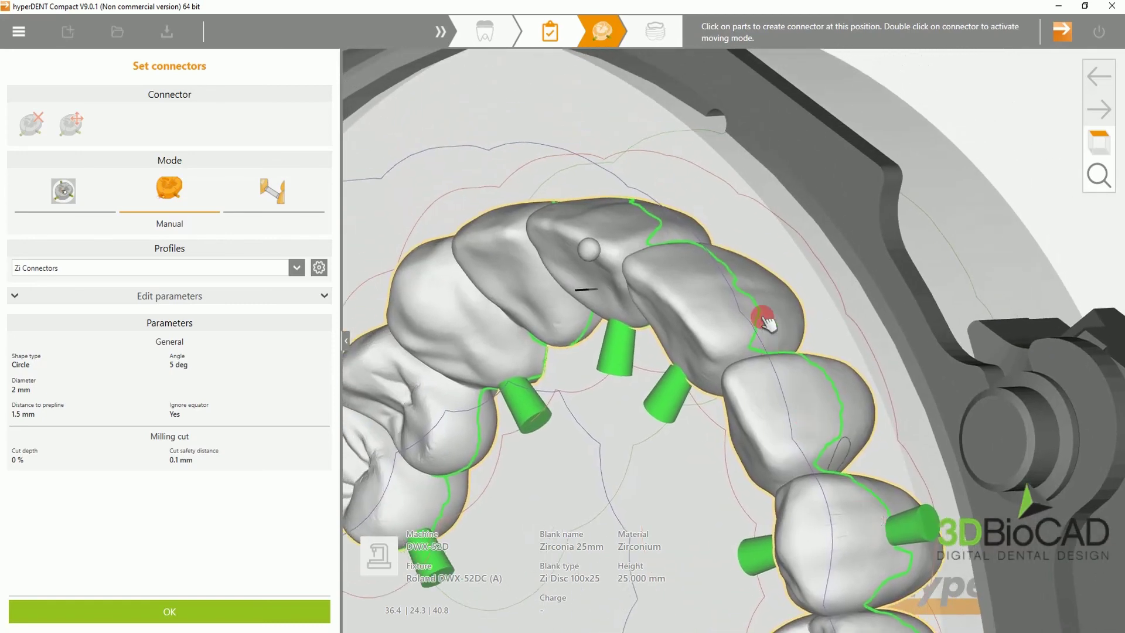
pyautogui.moveTo(739, 278); pyautogui.dragTo(744, 296, button='right')
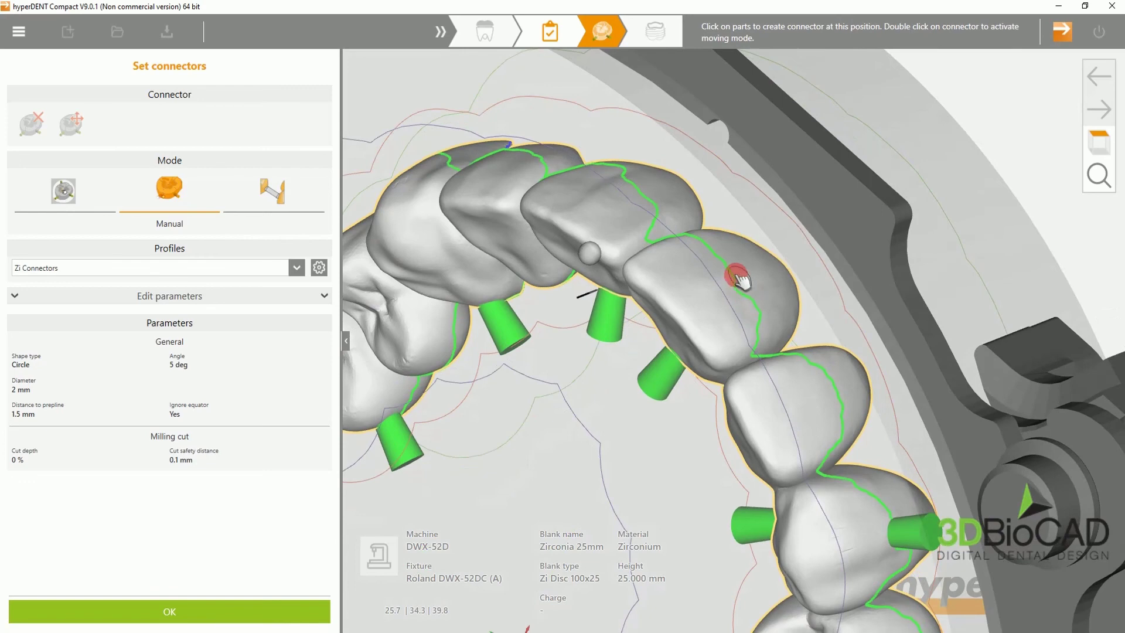
pyautogui.click(739, 282)
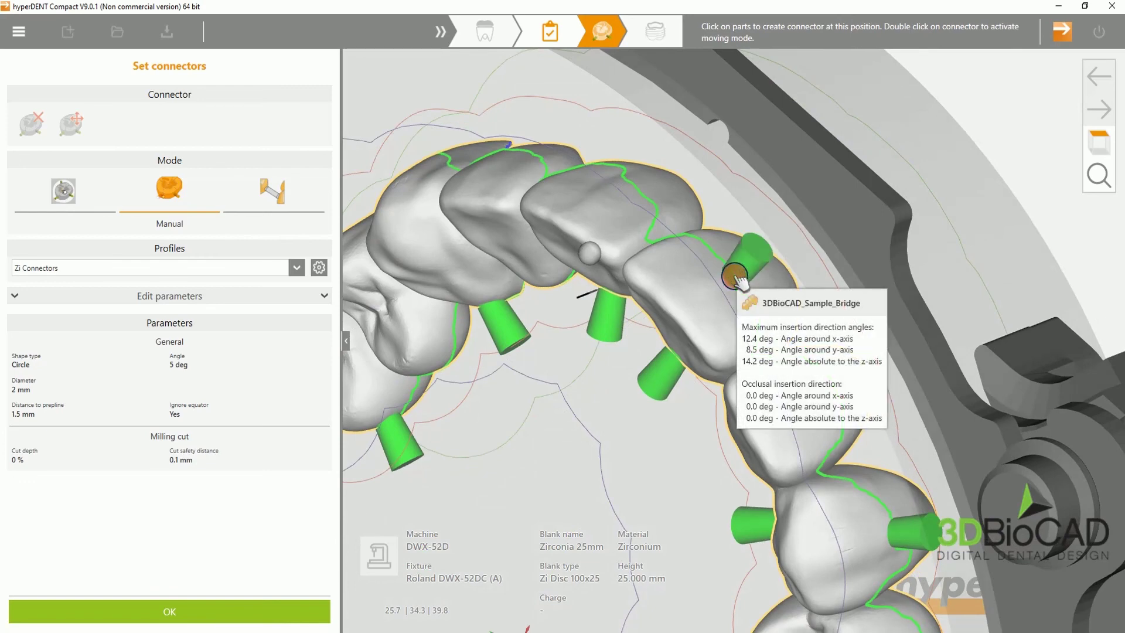
# Place outer-side connectors on the left central incisor, the left arm's third tooth from the end and its end molar.
pyautogui.moveTo(739, 283); pyautogui.dragTo(783, 373, button='middle')
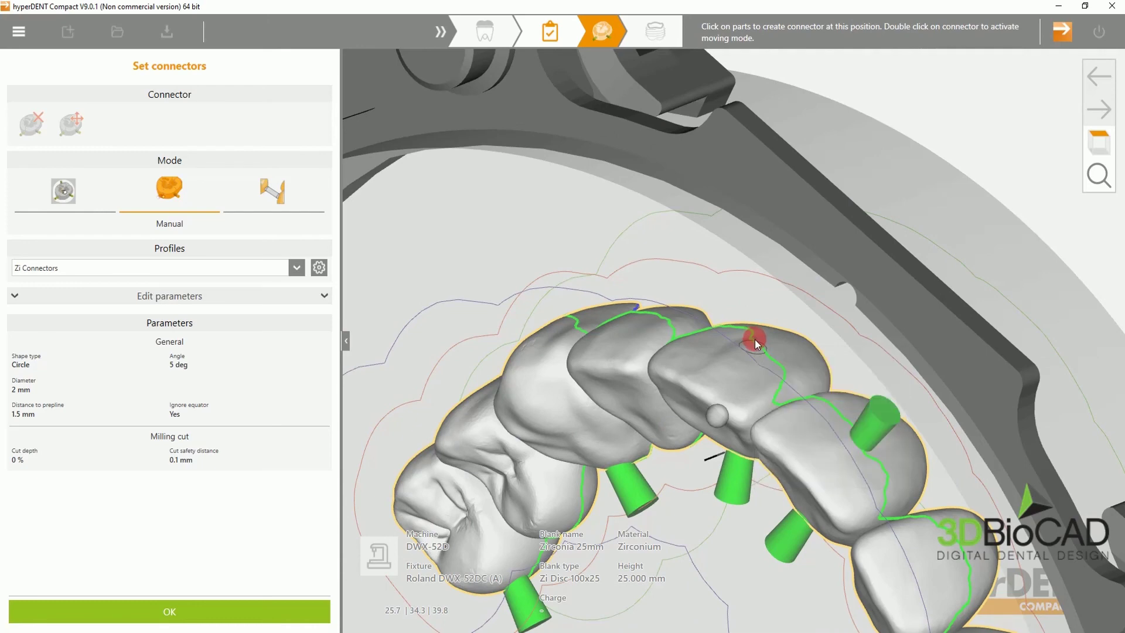
pyautogui.moveTo(728, 342); pyautogui.dragTo(811, 350, button='middle')
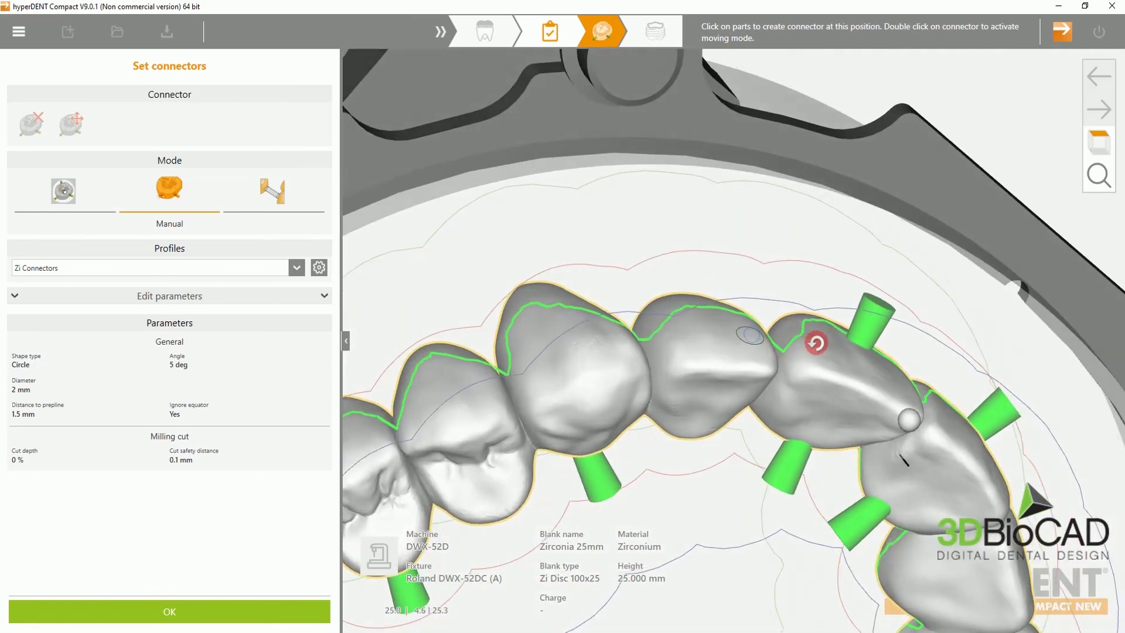
pyautogui.click(545, 305)
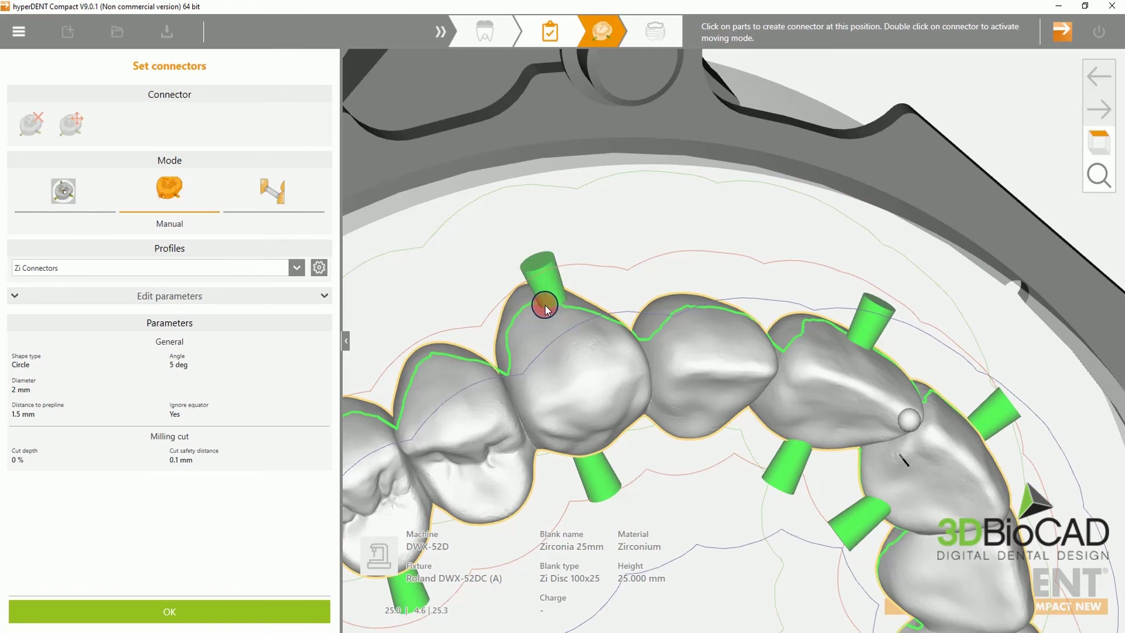
pyautogui.moveTo(529, 326); pyautogui.dragTo(815, 287, button='middle')
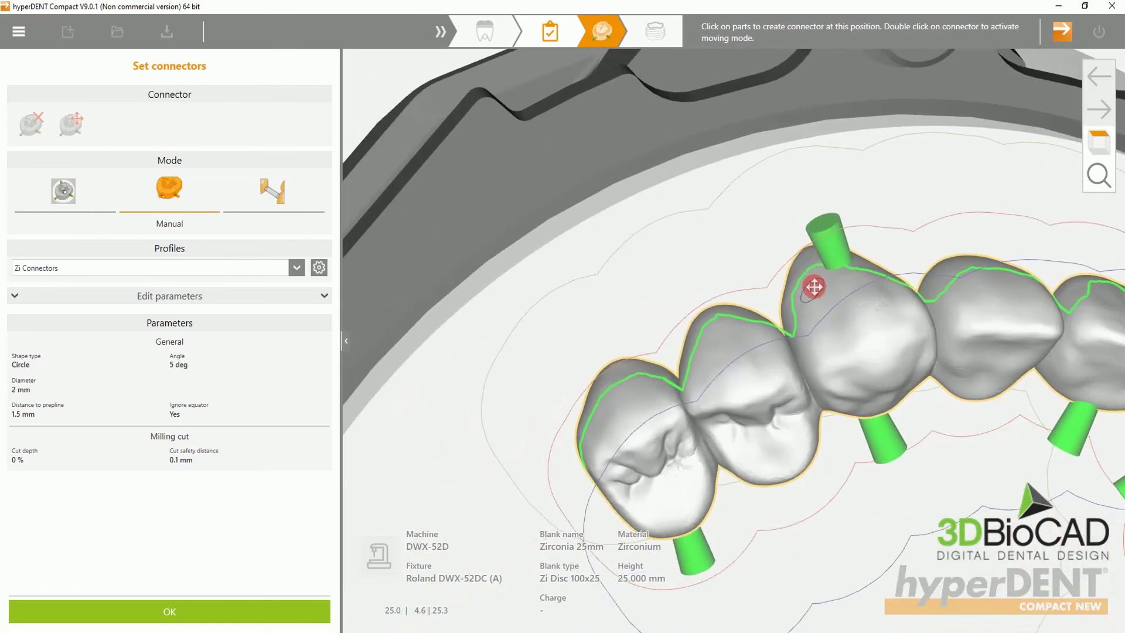
pyautogui.click(609, 388)
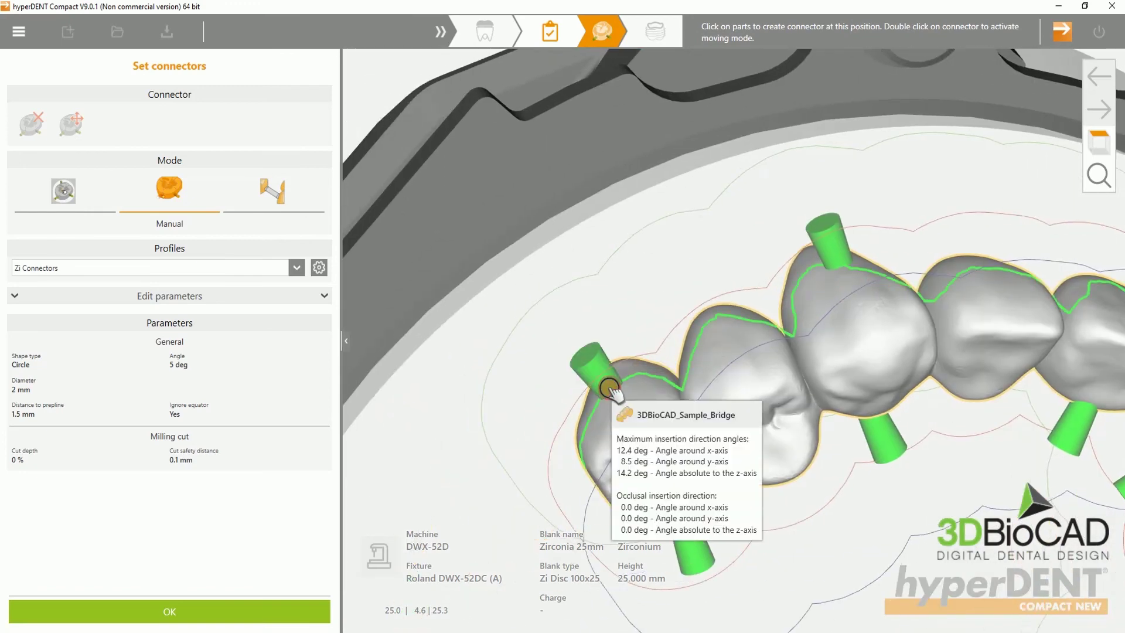
# Check the placed connectors around the whole arch and accept the connector setup.
pyautogui.scroll(-6, 612, 390)
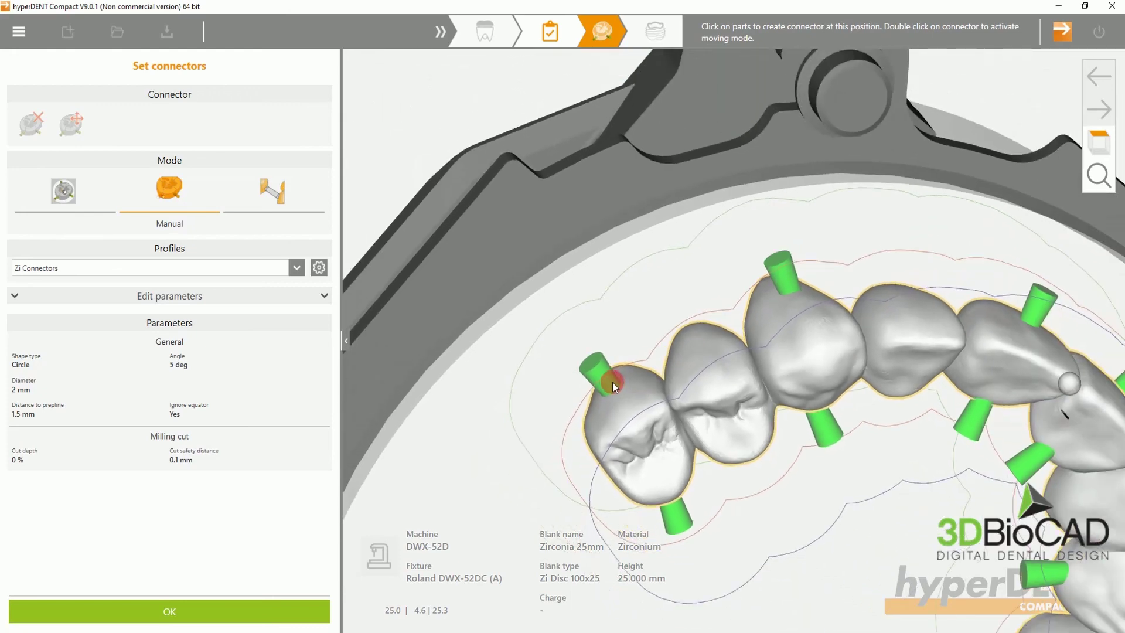
pyautogui.scroll(-2, 614, 381)
pyautogui.moveTo(733, 408); pyautogui.dragTo(714, 357, button='middle')
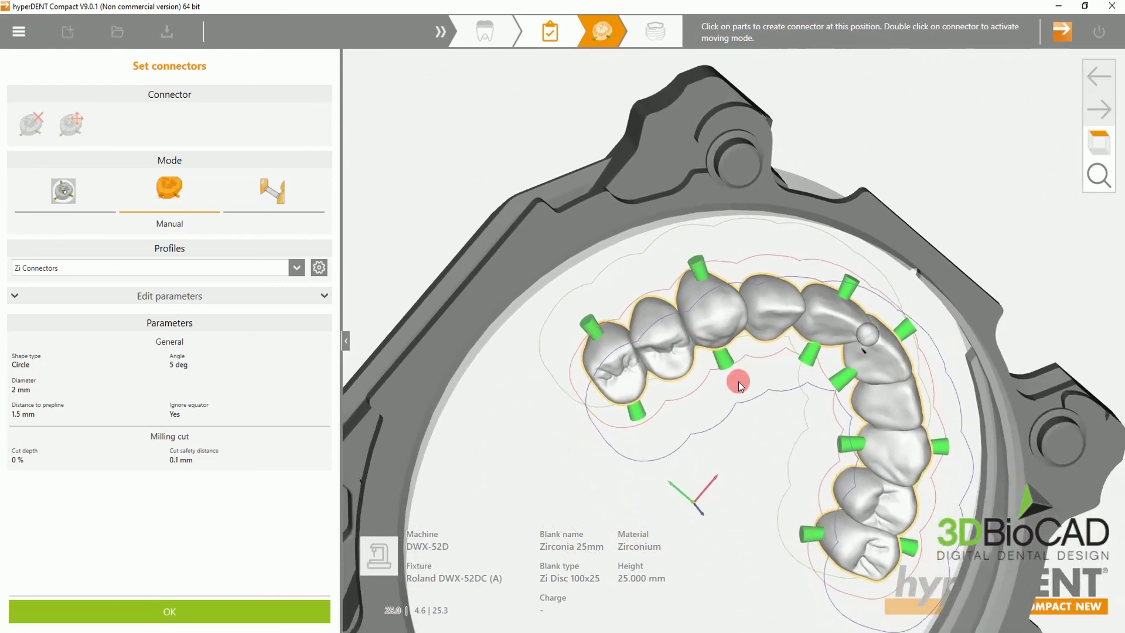
pyautogui.moveTo(738, 380); pyautogui.dragTo(728, 358, button='right')
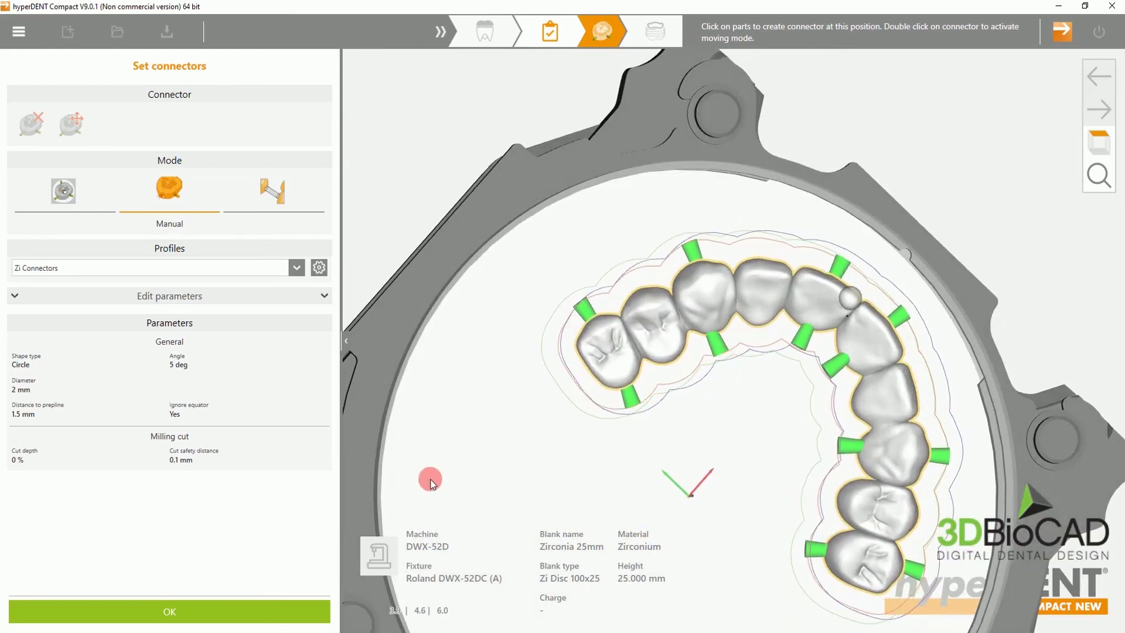
pyautogui.click(237, 613)
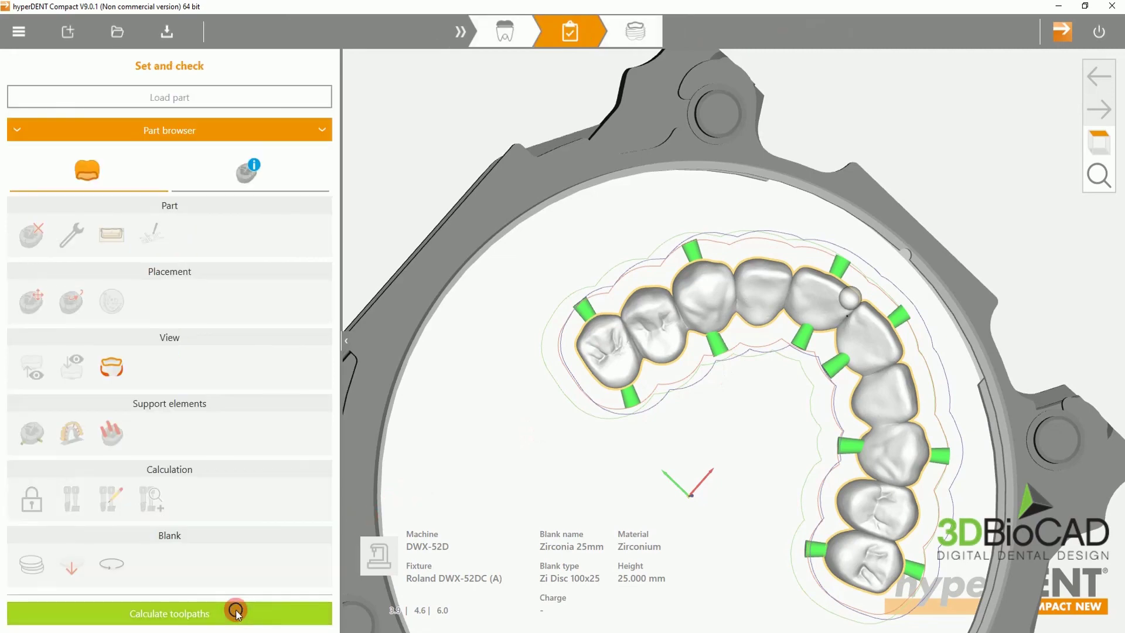
# Create a sinter frame on the bridge inside the arch, using the preset wall, base and support plate parameters.
pyautogui.click(70, 430)
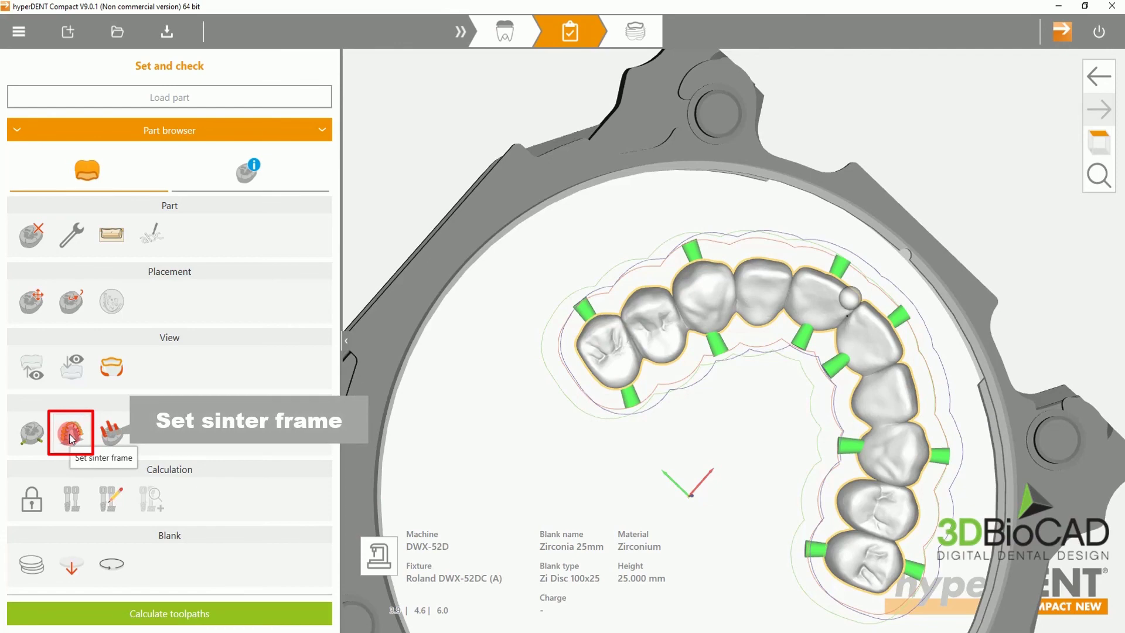
pyautogui.click(71, 437)
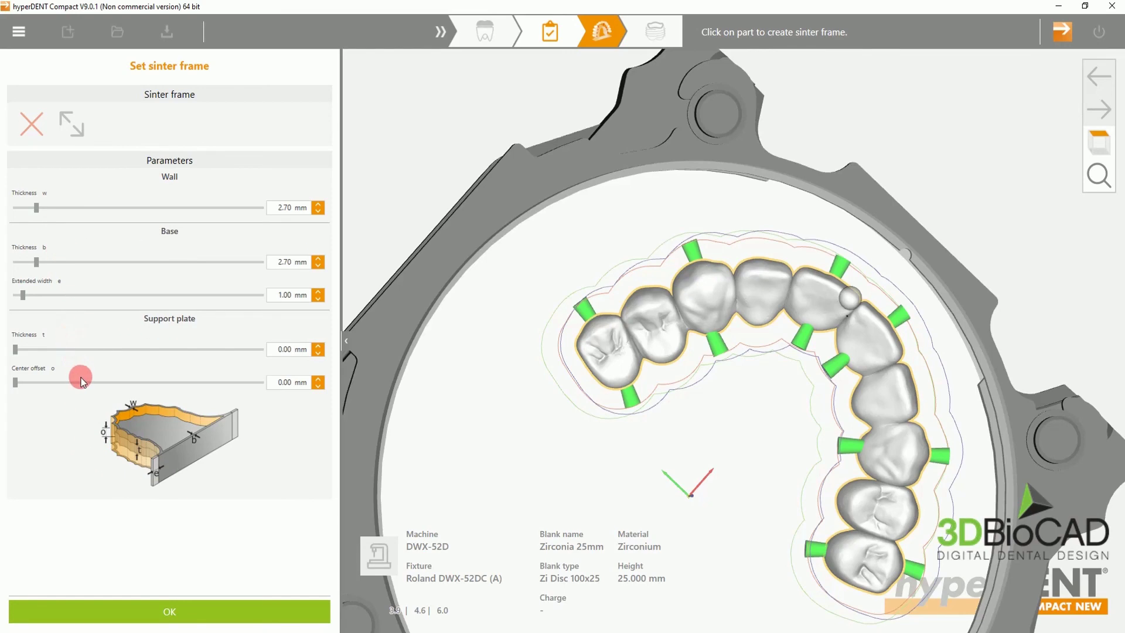
pyautogui.click(814, 313)
pyautogui.moveTo(814, 312); pyautogui.dragTo(807, 271, button='middle')
pyautogui.moveTo(792, 299); pyautogui.dragTo(783, 297, button='right')
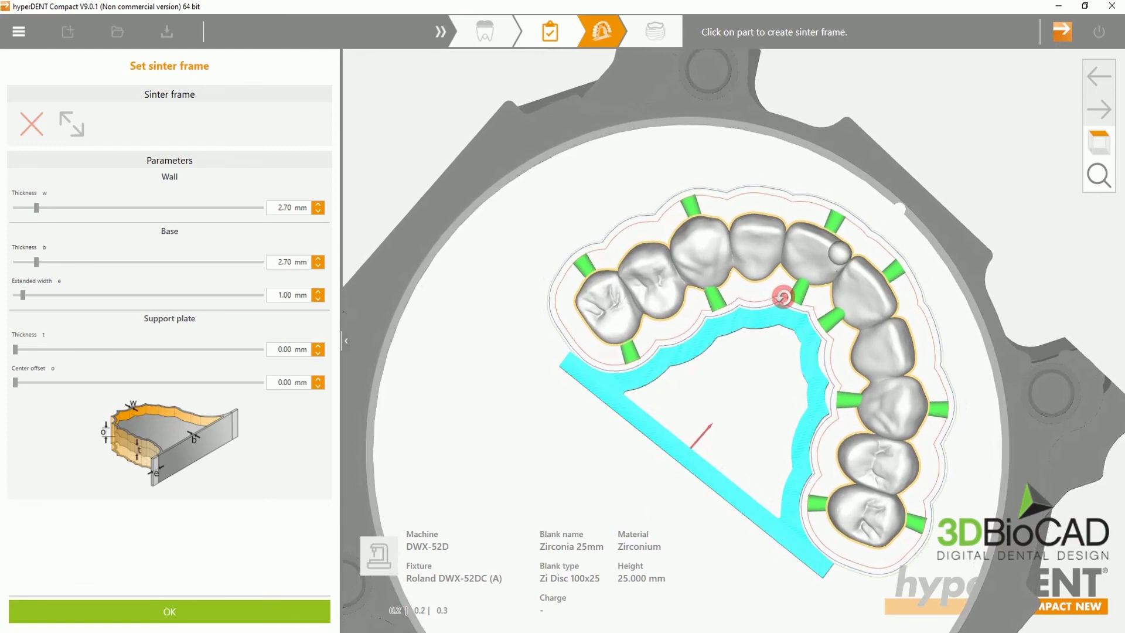
pyautogui.scroll(-5, 783, 304)
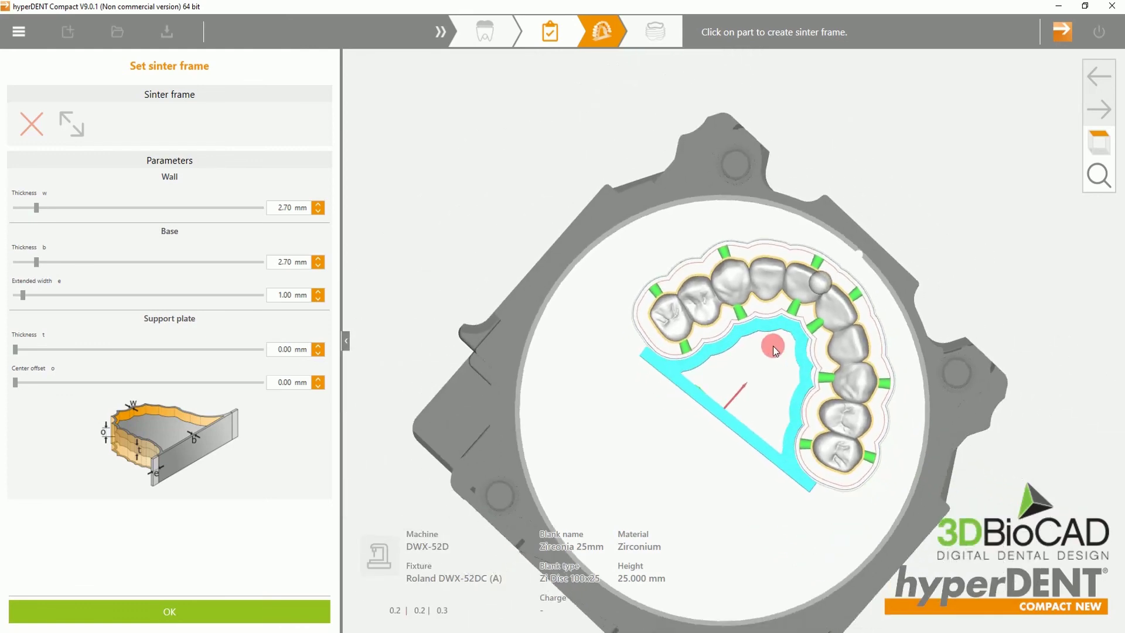
pyautogui.scroll(-1, 773, 345)
pyautogui.moveTo(773, 345); pyautogui.dragTo(771, 286, button='middle')
# Check the sinter frame from above, accept it and start calculating the toolpaths.
pyautogui.moveTo(1118, 172)
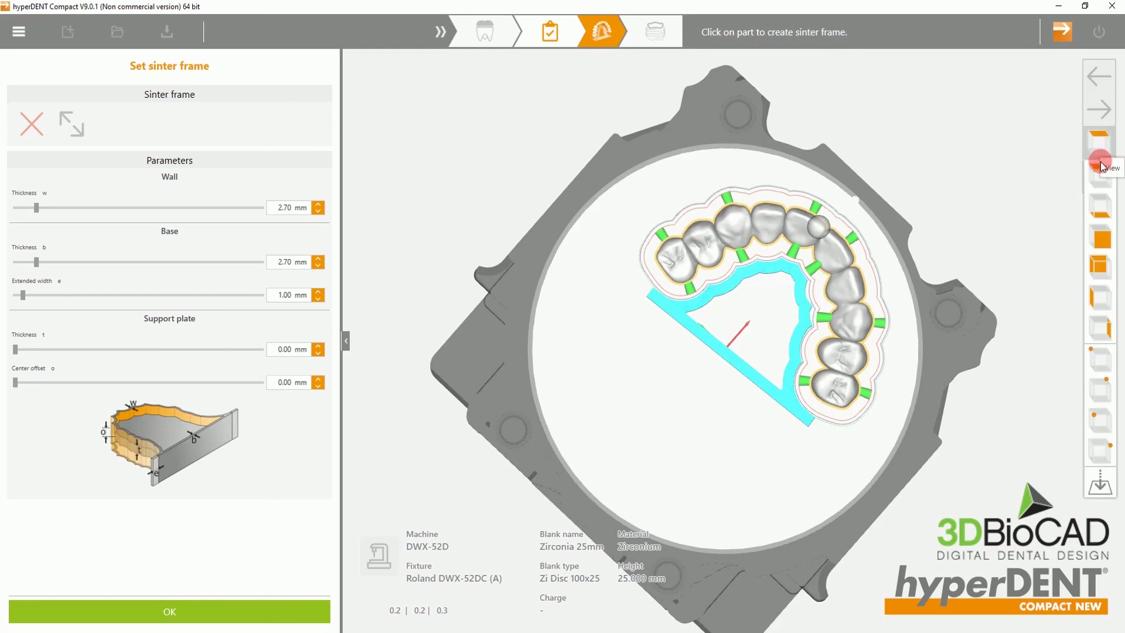
pyautogui.click(1101, 166)
pyautogui.moveTo(1097, 176)
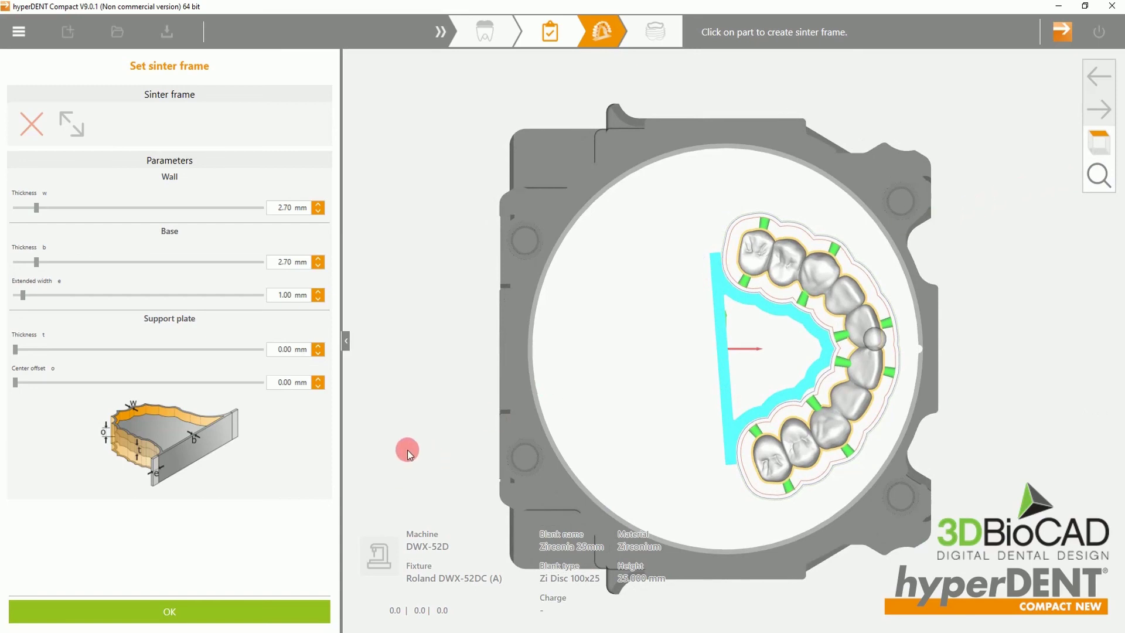
pyautogui.click(166, 610)
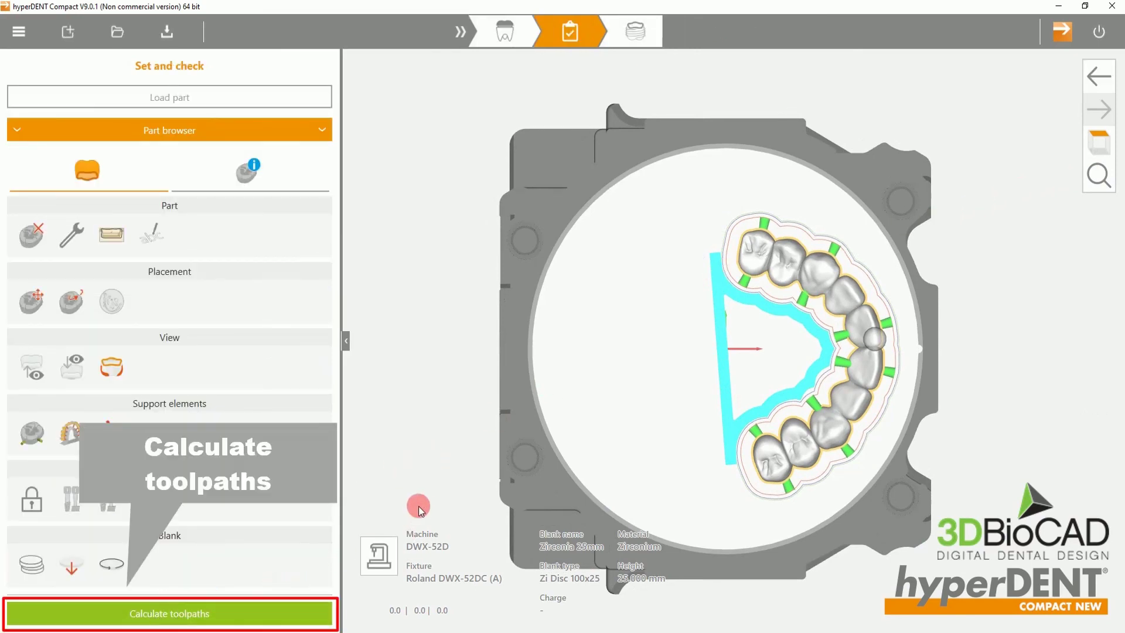
pyautogui.click(141, 615)
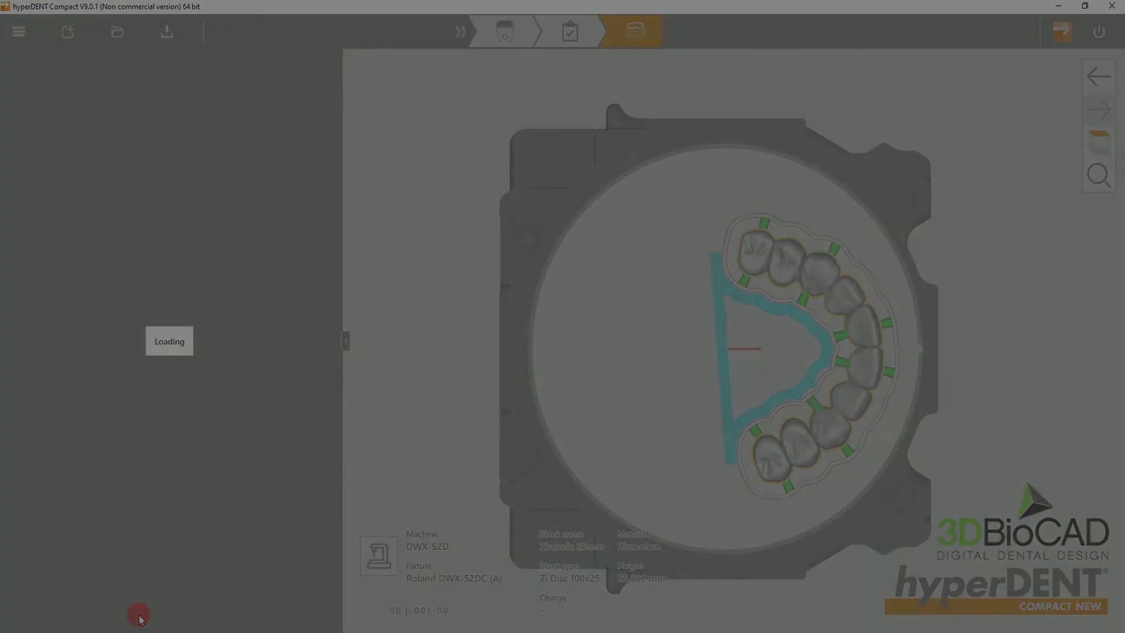